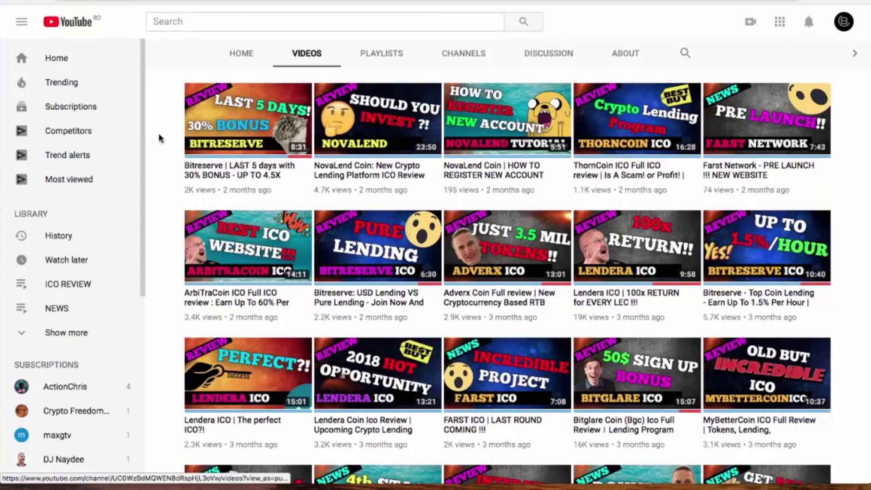
scroll(160, 138, up, 15)
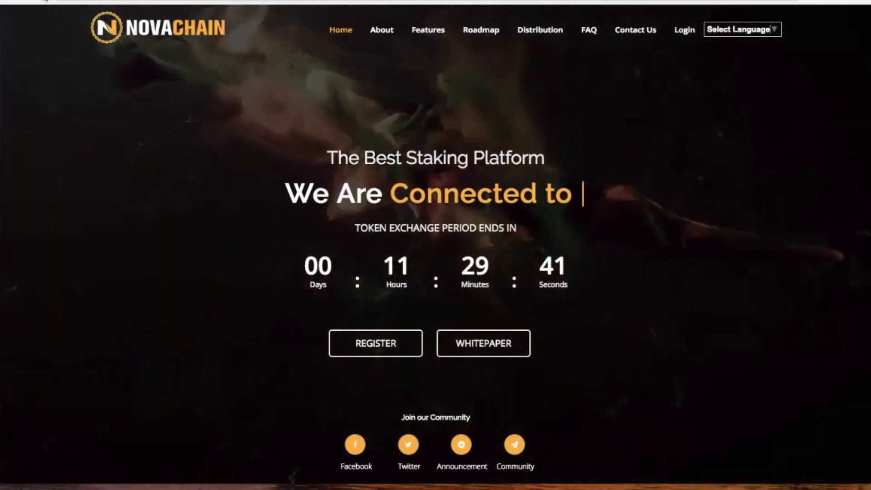
- Reload the NovaChain home page, read the token exchange notice and close it
click(45, 1)
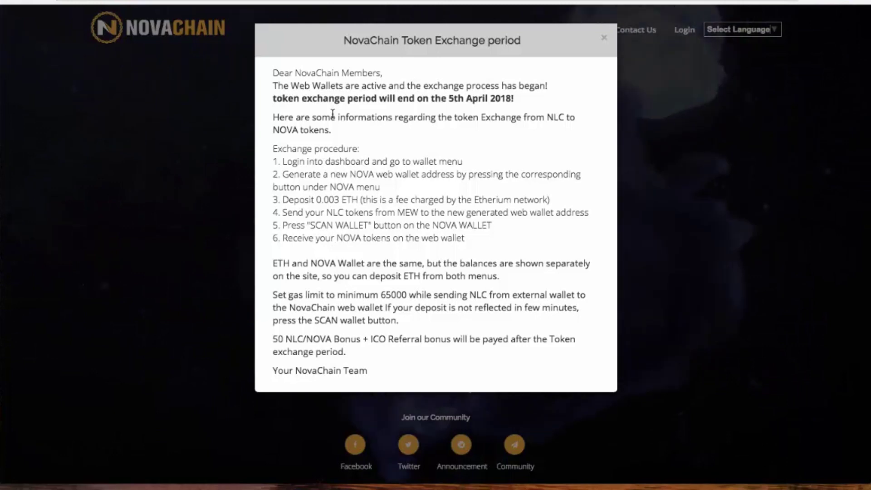
click(603, 38)
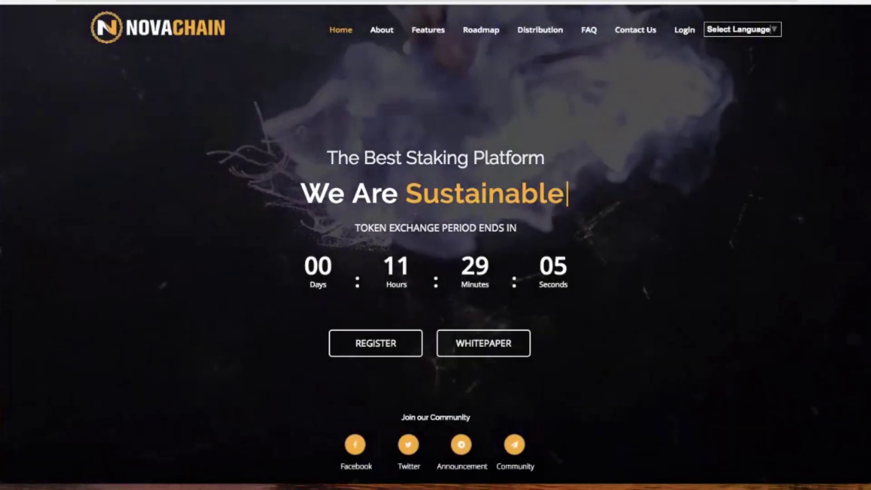
- Open myetherwallet.com in a new browser tab
key(super+t)
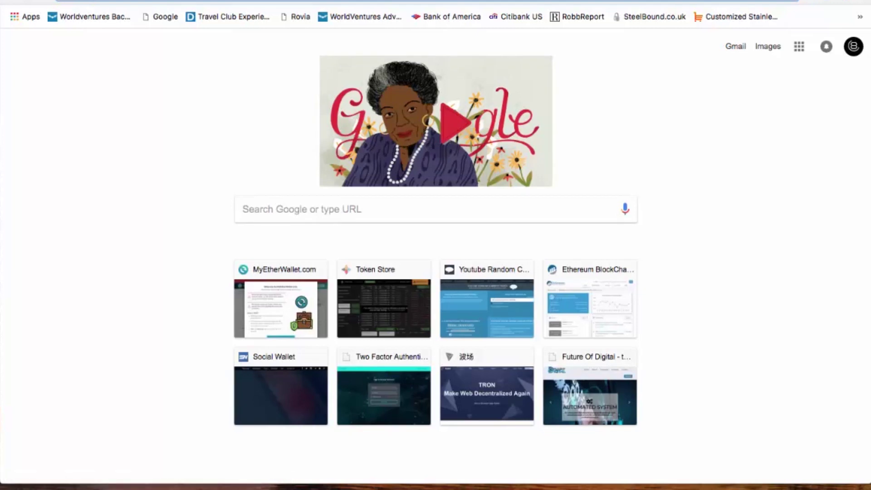
text(myether)
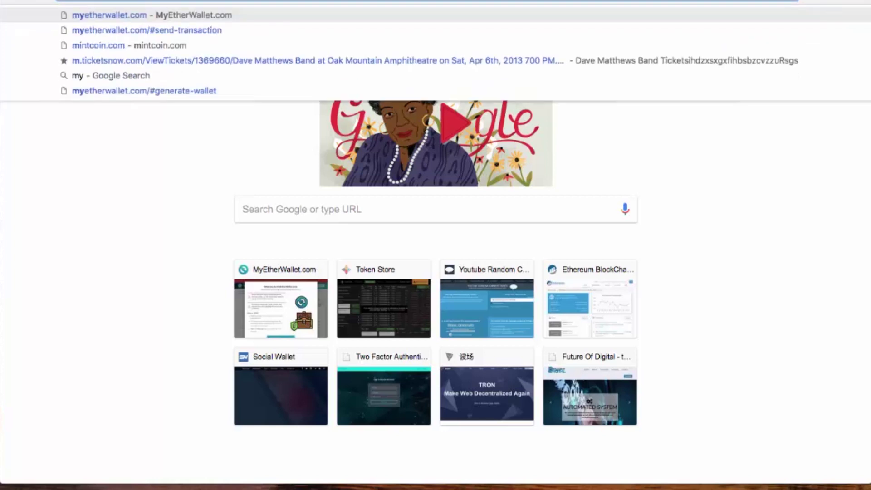
key(Return)
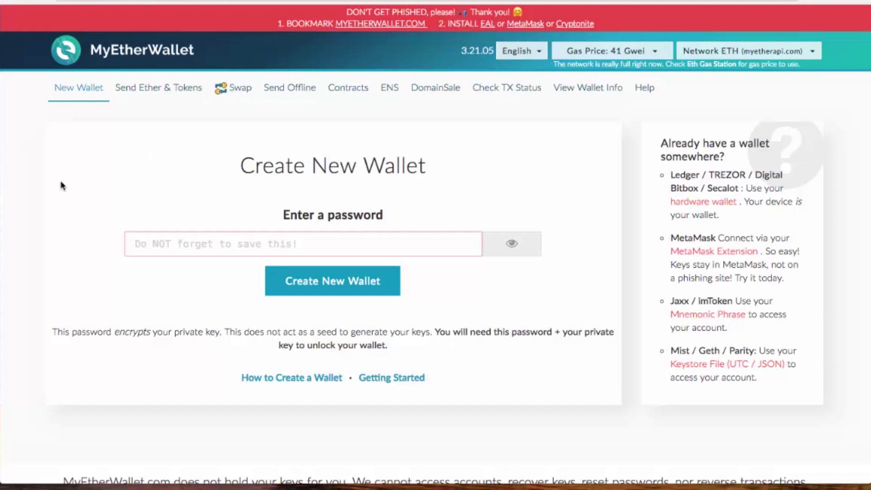
- Try to create a new wallet with an eight-character password
click(166, 243)
text(********)
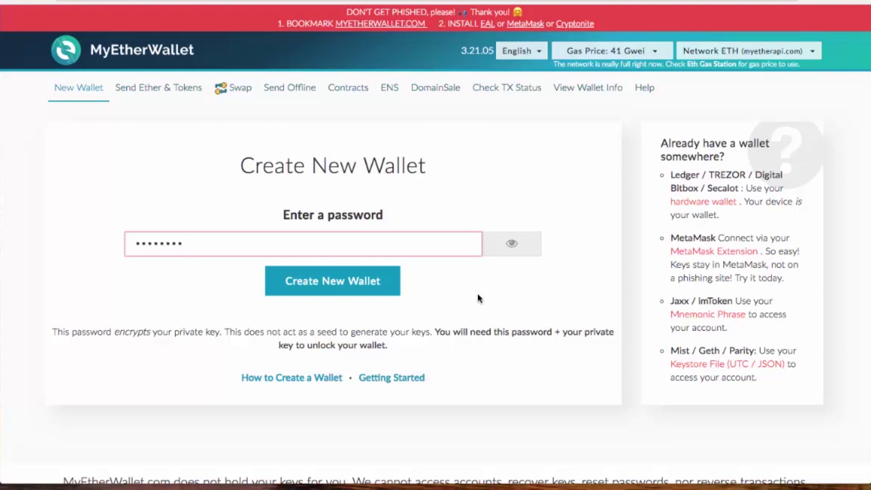
key(Return)
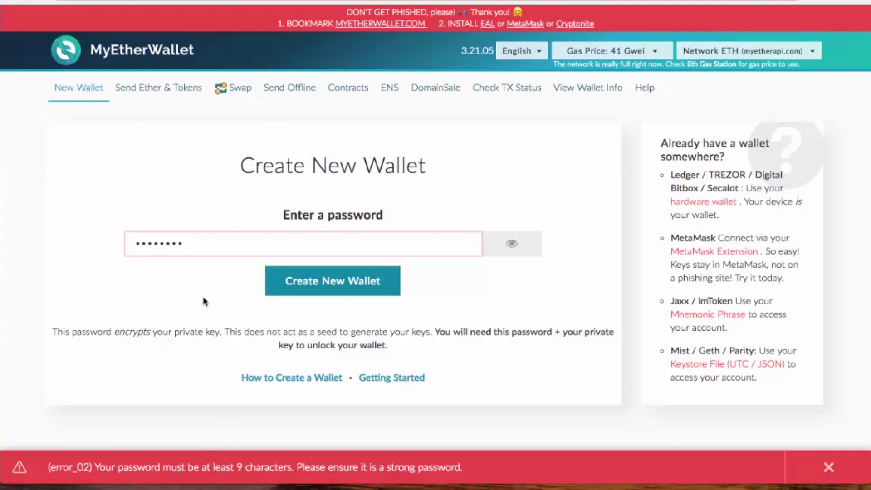
- Replace the wallet password with a longer one of at least nine characters and create the new wallet
drag(197, 244, 119, 245)
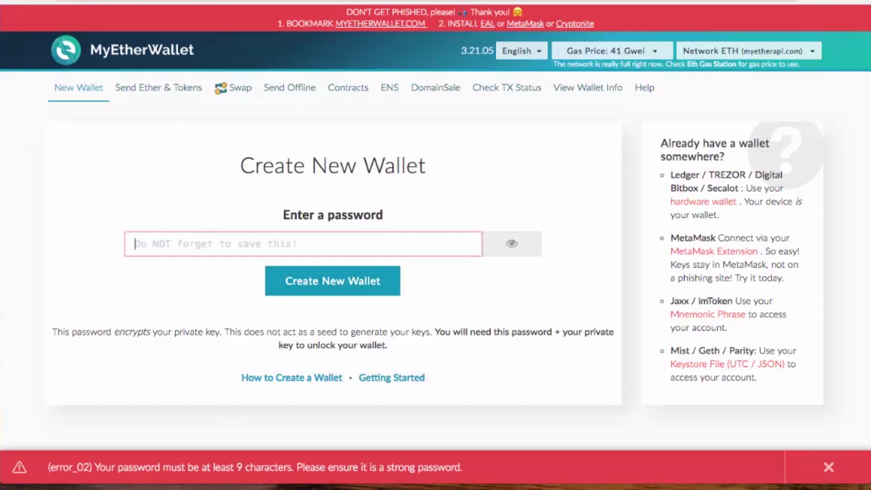
key(BackSpace)
text(***********)
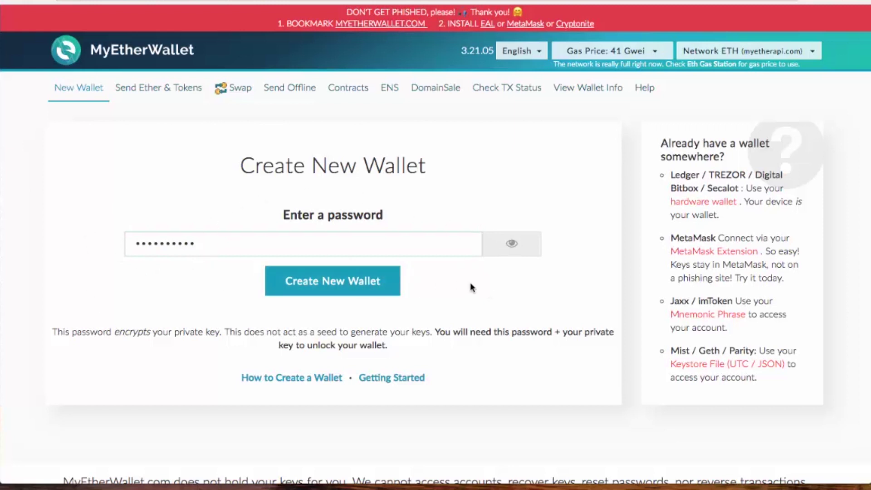
click(337, 282)
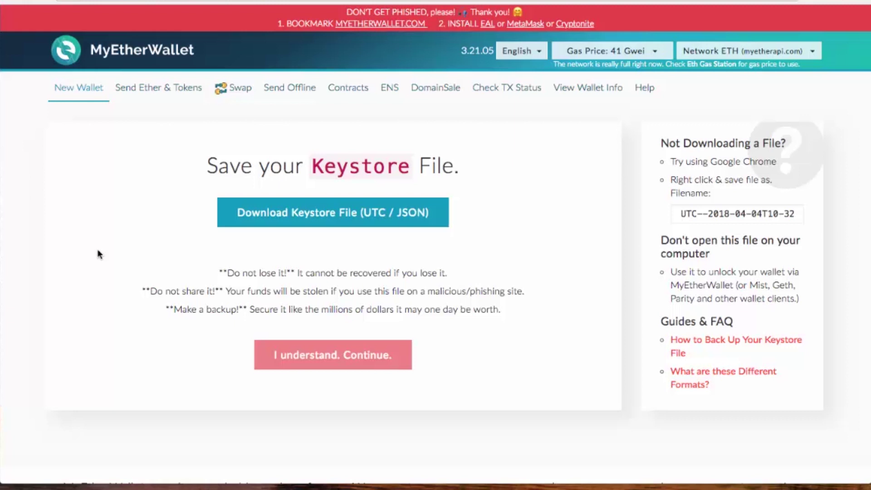
- Download the wallet's keystore file, reveal it in the Downloads folder and copy it for a backup on the Desktop
click(319, 215)
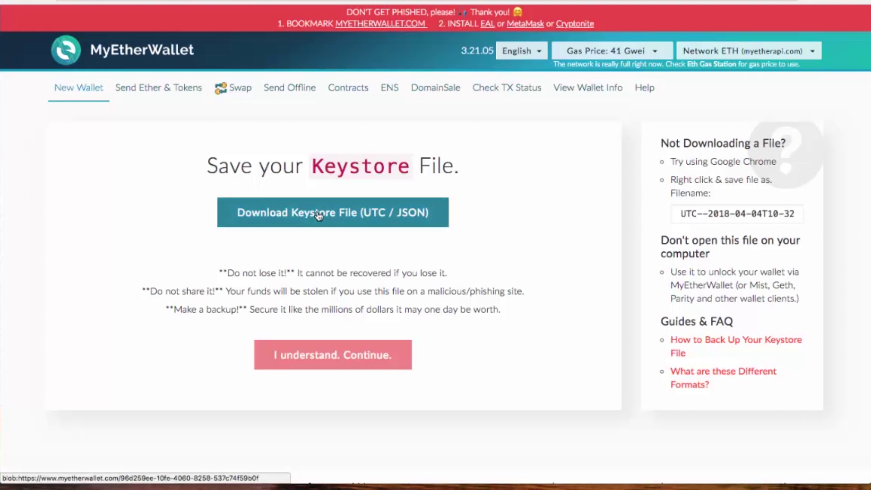
click(133, 478)
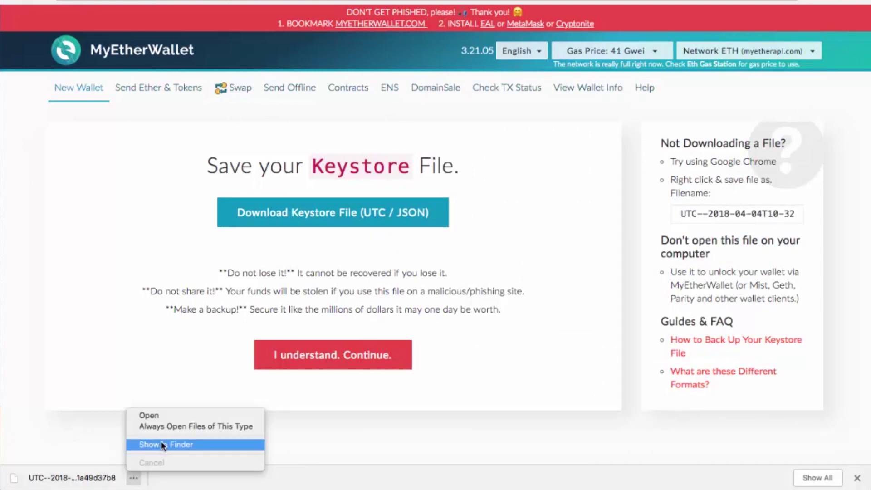
click(153, 444)
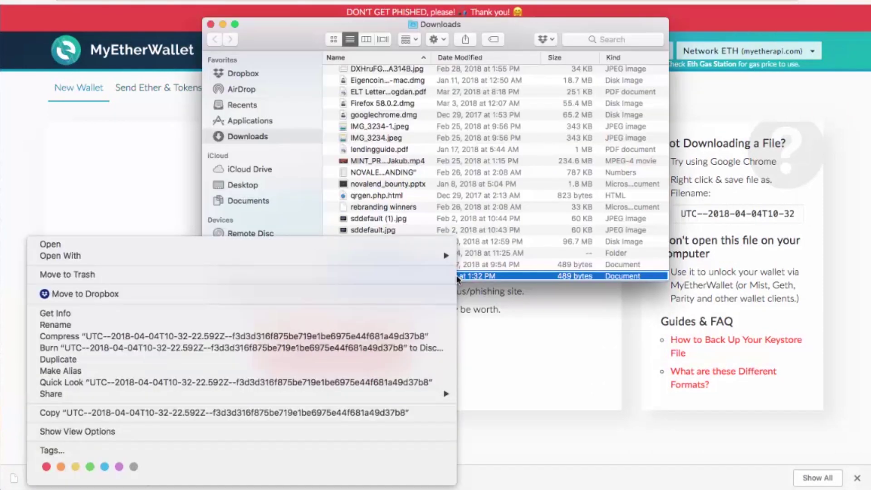
click(90, 416)
click(91, 417)
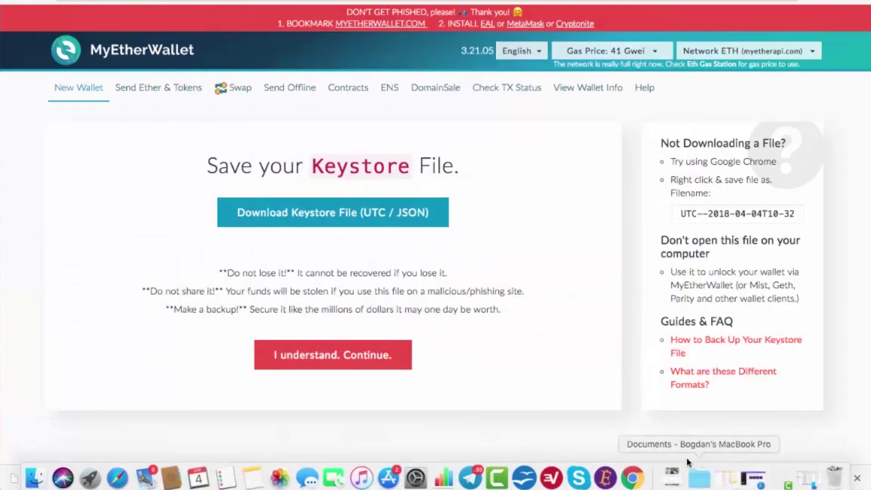
click(671, 474)
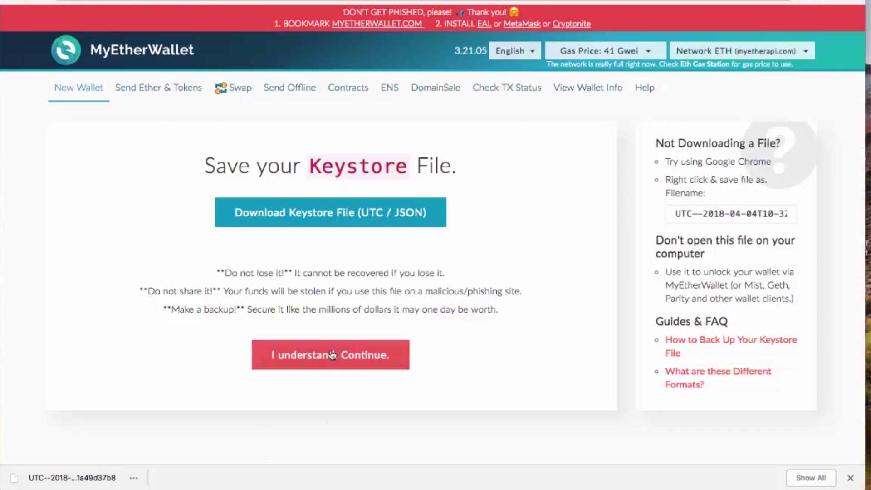
- Accept the keystore file warning to reach the private key page and select the entire private key
click(333, 355)
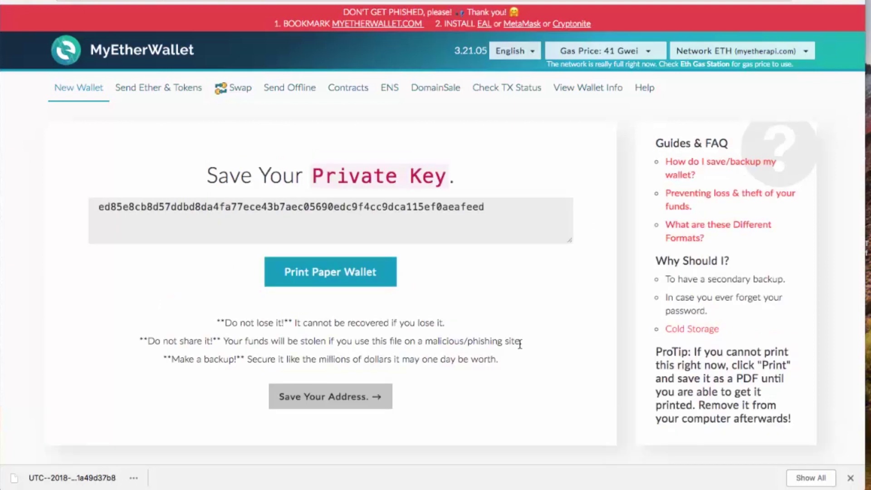
triple_click(206, 207)
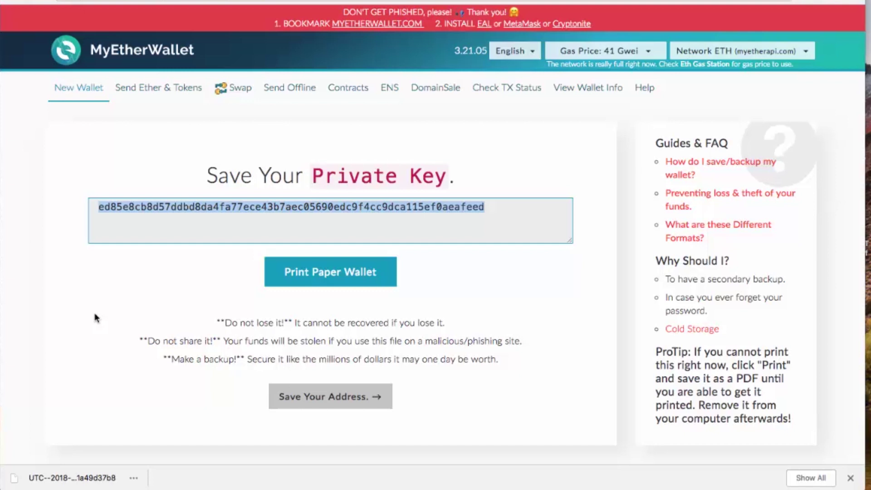
- Open the paper wallet's print preview, cancel printing and continue to the wallet address page
click(331, 273)
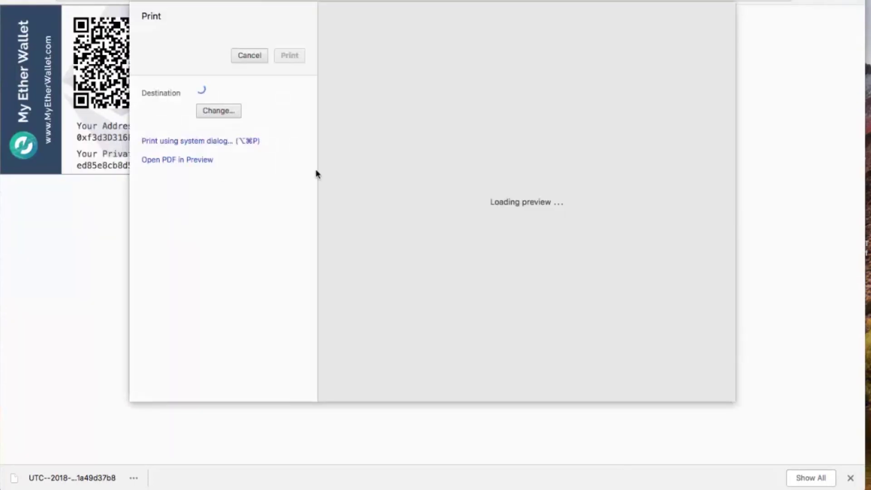
click(240, 57)
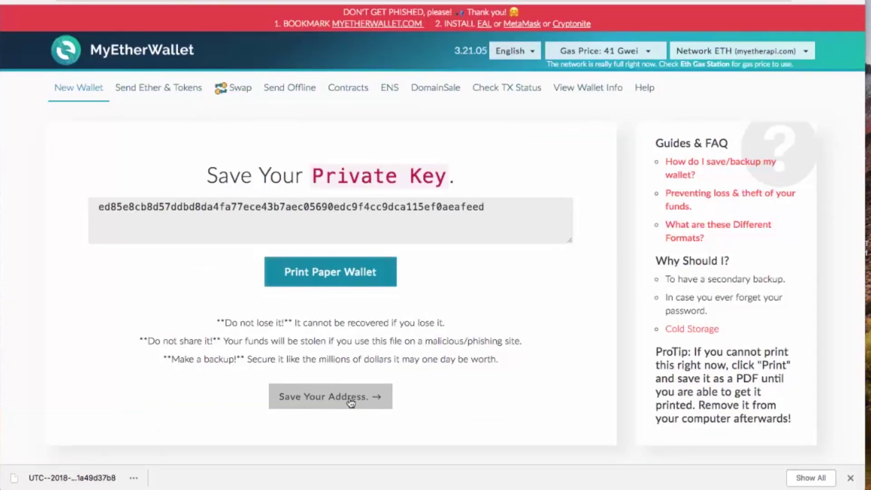
click(350, 403)
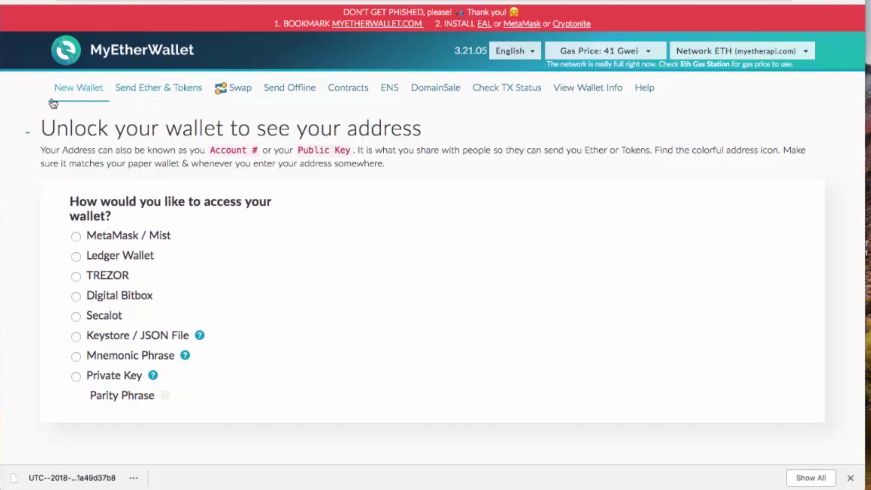
- In Send Ether & Tokens, choose Keystore / JSON File access and load the saved UTC wallet file from the Desktop
click(144, 91)
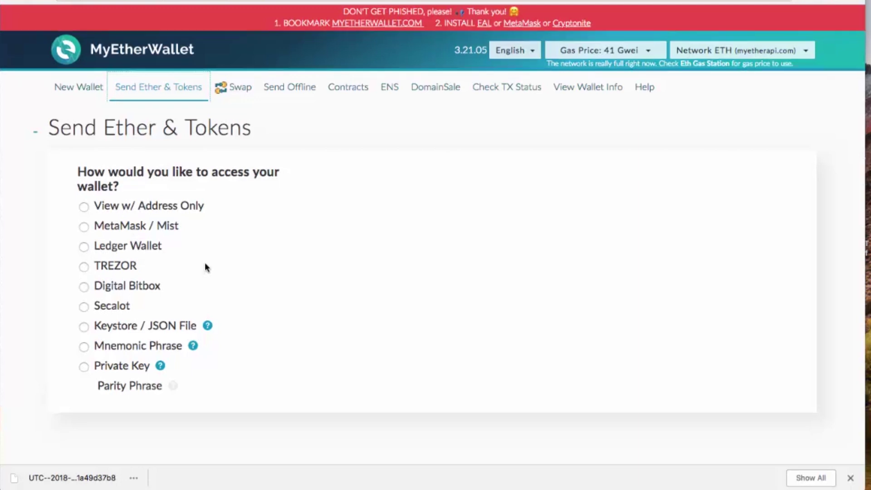
scroll(205, 267, down, 2)
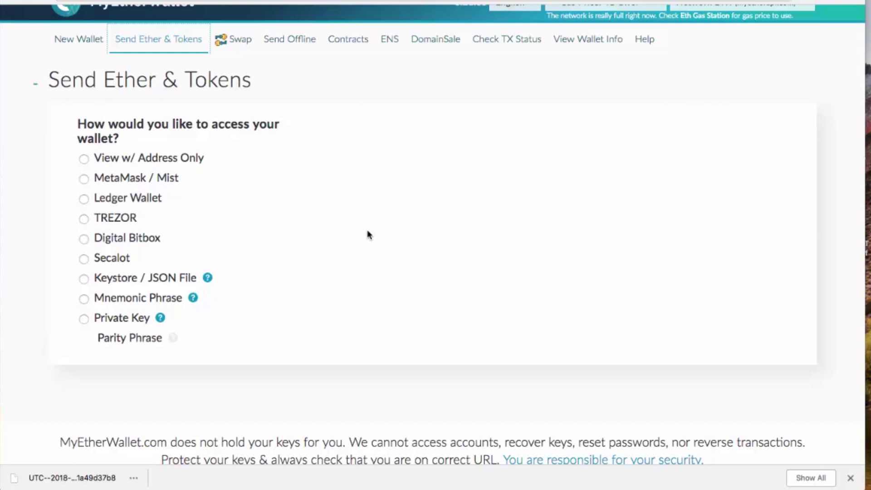
click(83, 278)
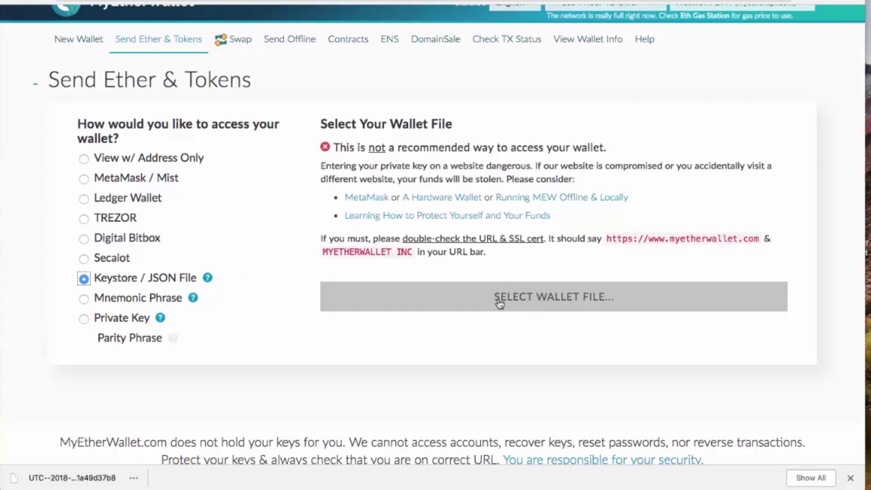
click(544, 297)
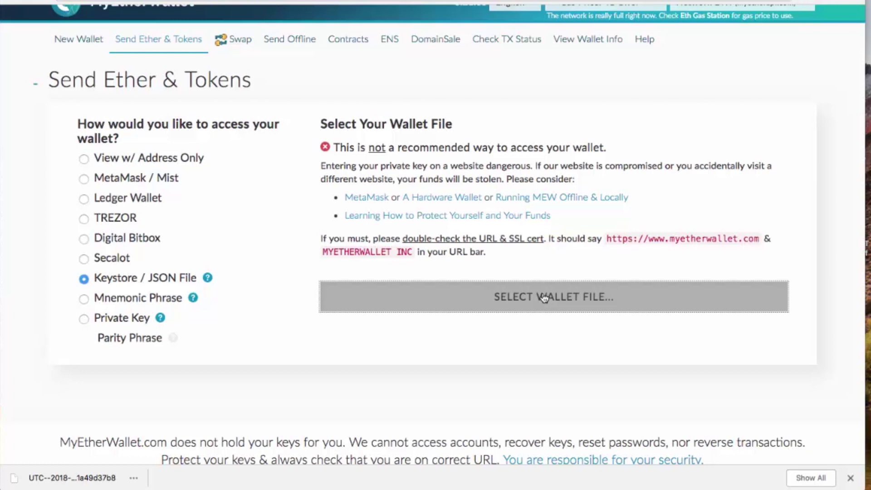
click(252, 146)
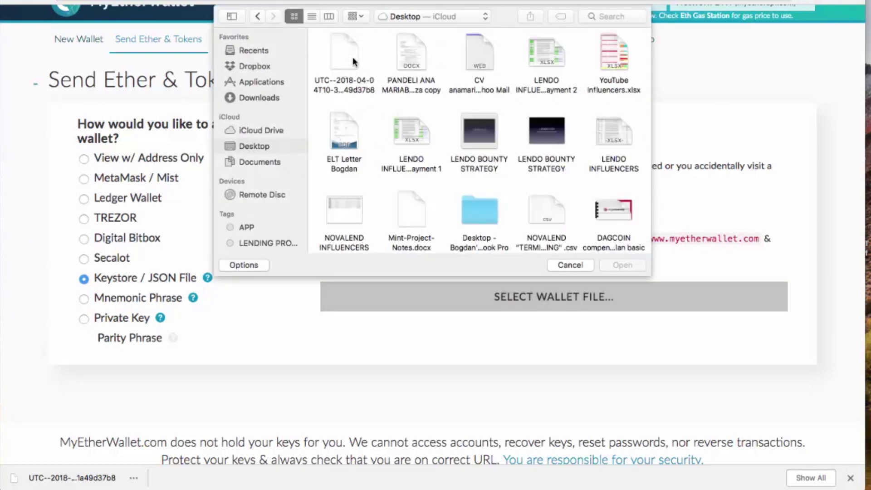
click(357, 98)
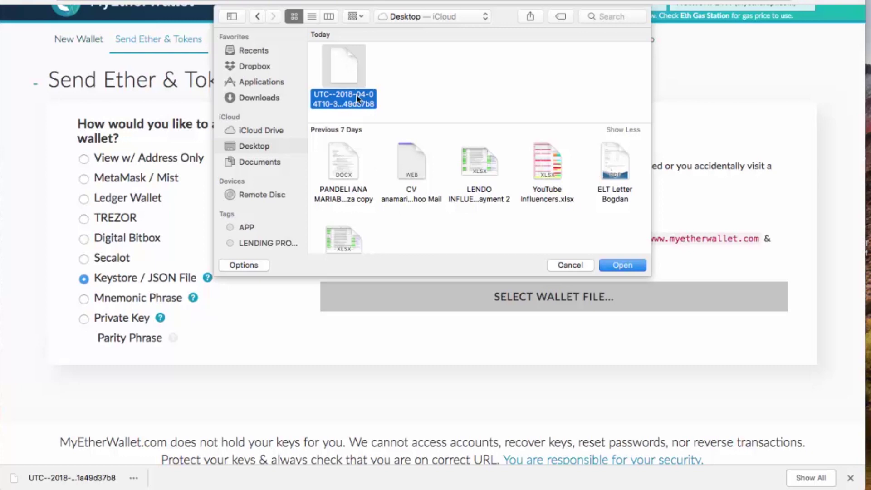
click(628, 265)
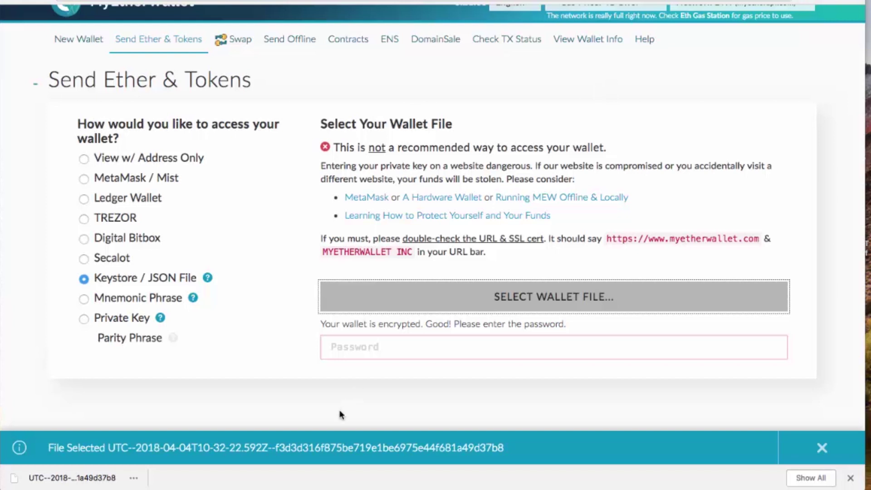
- Enter the wallet password for the loaded keystore file and unlock the wallet
click(352, 346)
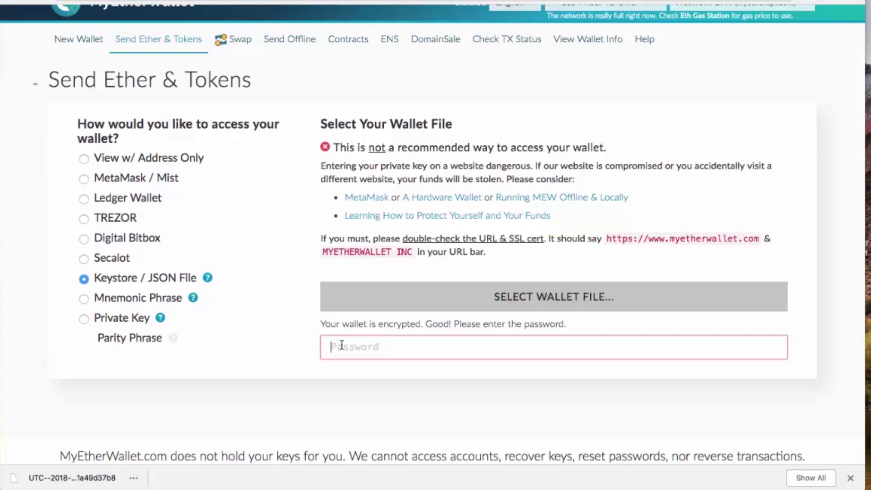
text(•••••)
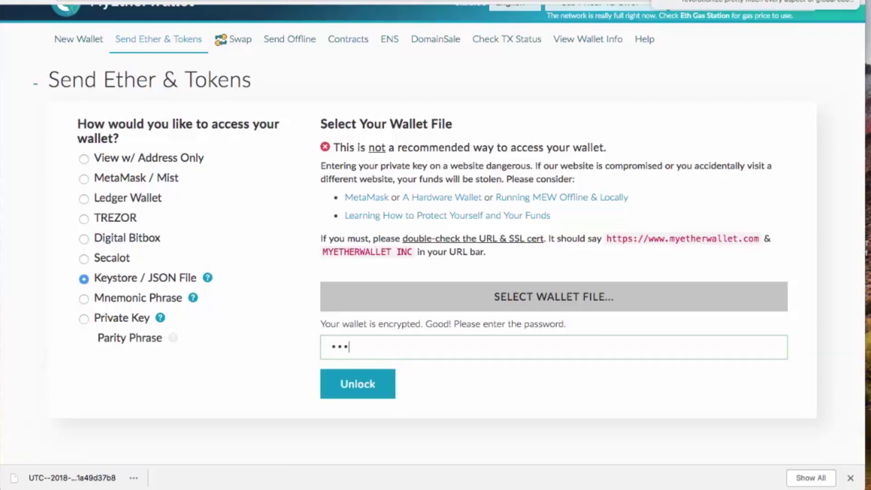
text(•••••)
click(353, 389)
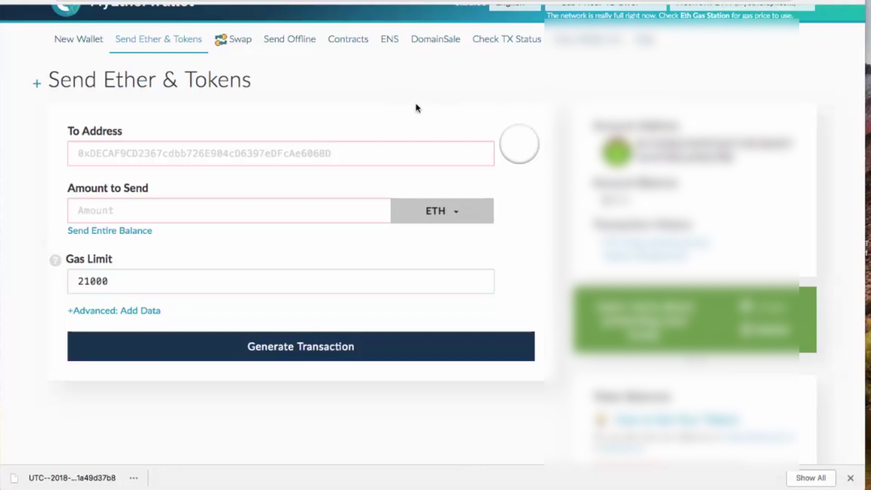
- Look through the unlocked wallet's transfer form, account details, token balances and equivalent values
scroll(417, 108, down, 2)
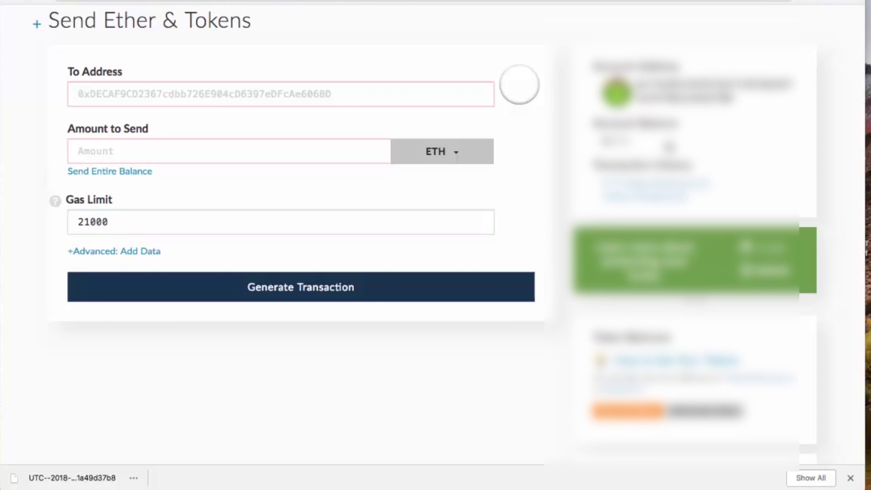
scroll(669, 146, down, 1)
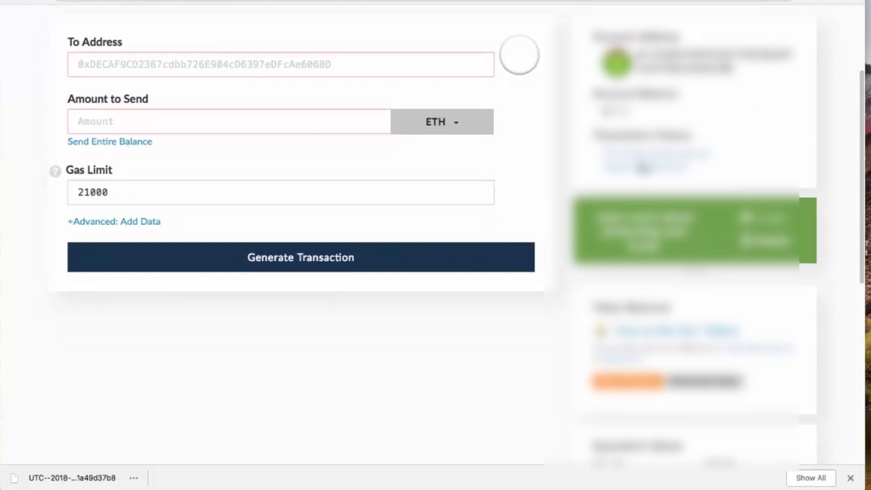
scroll(781, 163, down, 5)
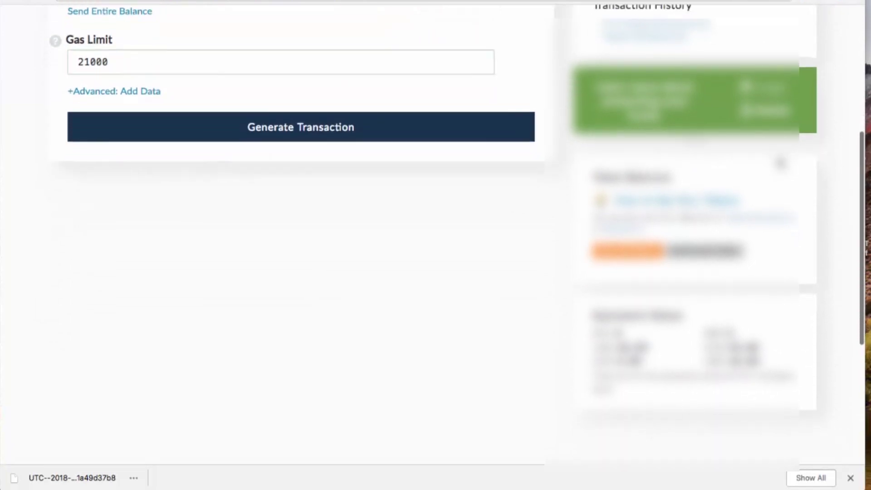
scroll(789, 297, up, 8)
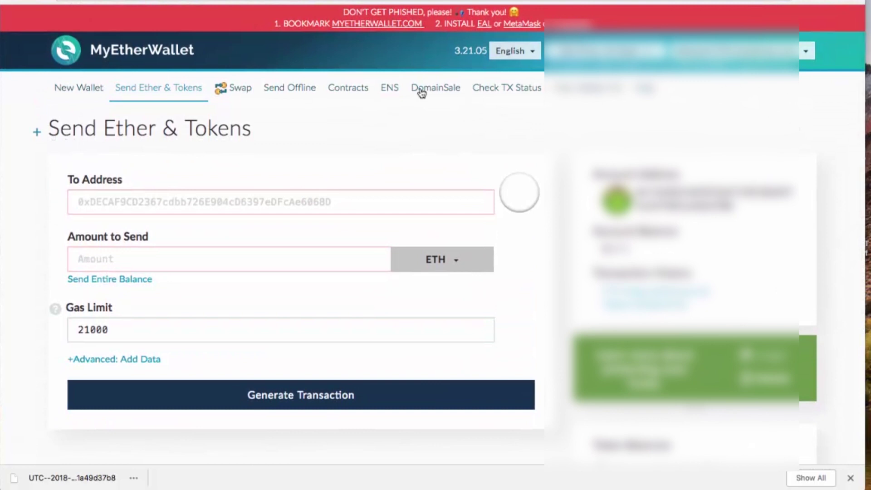
- Return to the Send Ether & Tokens access choices, select Private Key access, paste the wallet's private key and unlock the wallet
click(75, 89)
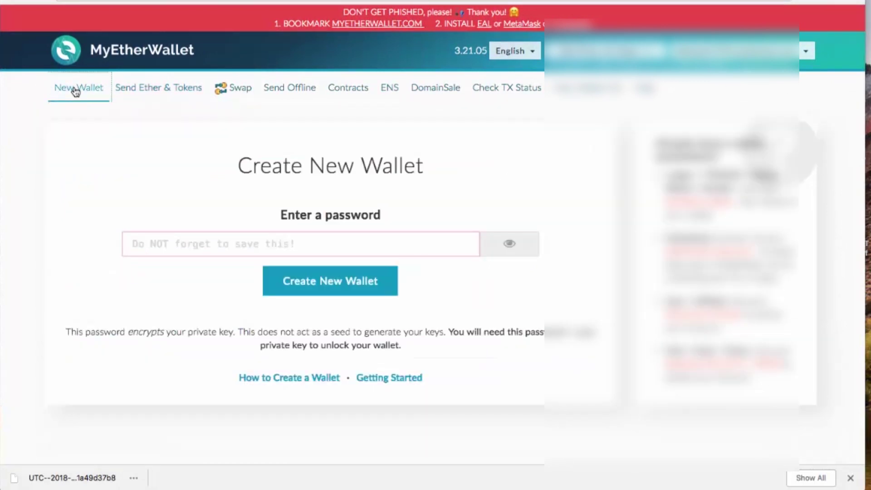
click(148, 93)
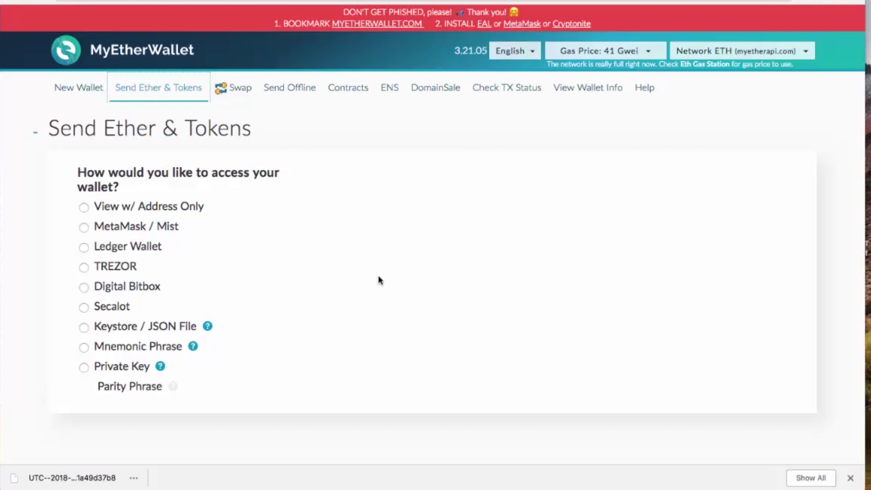
click(84, 367)
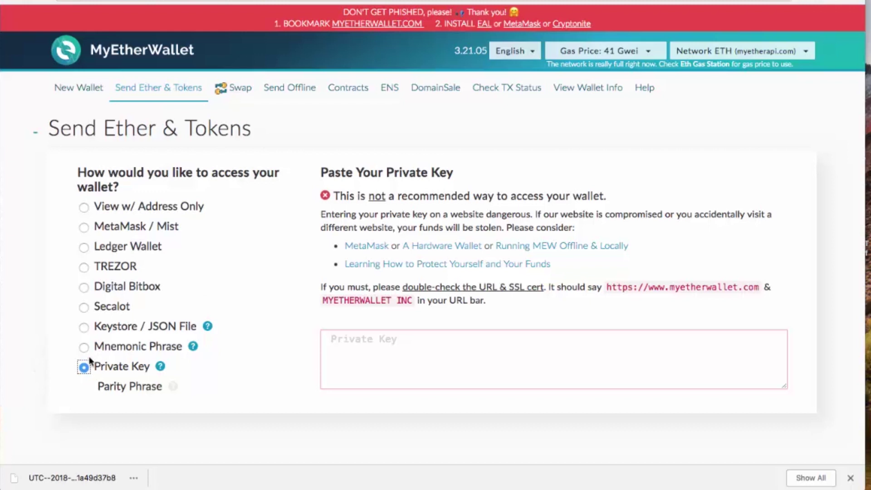
click(353, 347)
key(super+v)
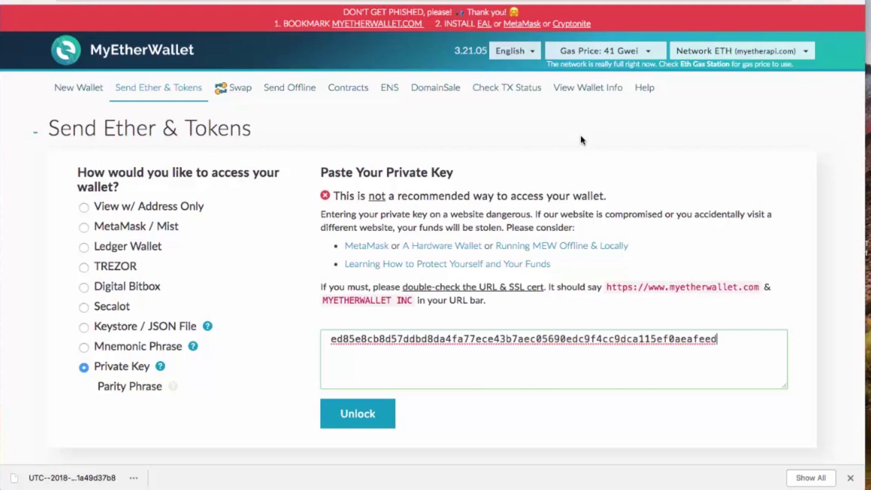
click(356, 416)
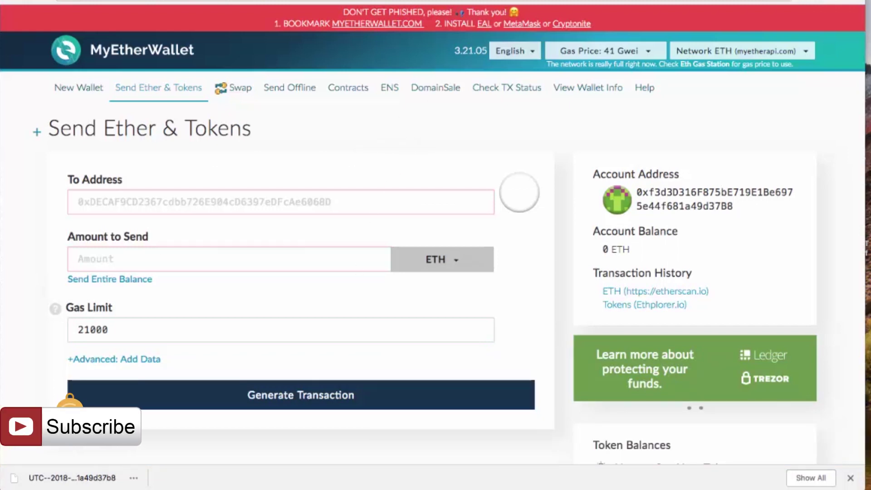
- Reset the Send Ether & Tokens page, connect with Ledger Wallet access and unlock the first listed address on the Ledger (ETH) path
click(69, 88)
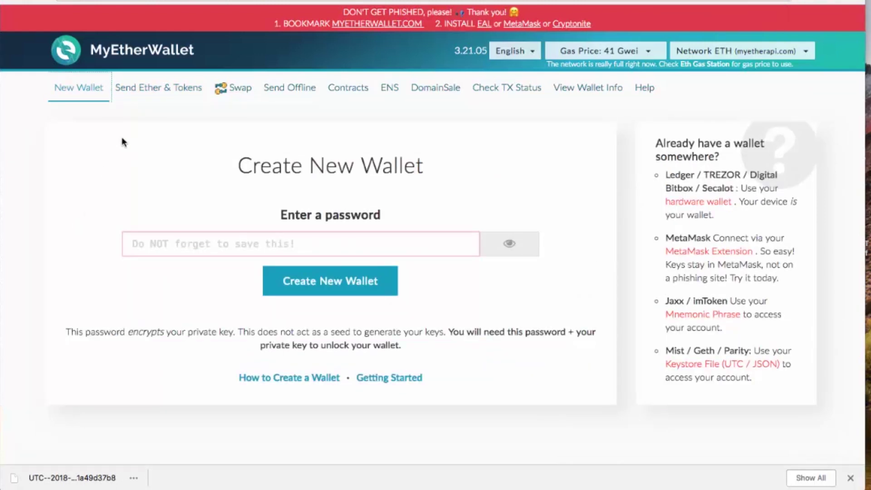
click(154, 90)
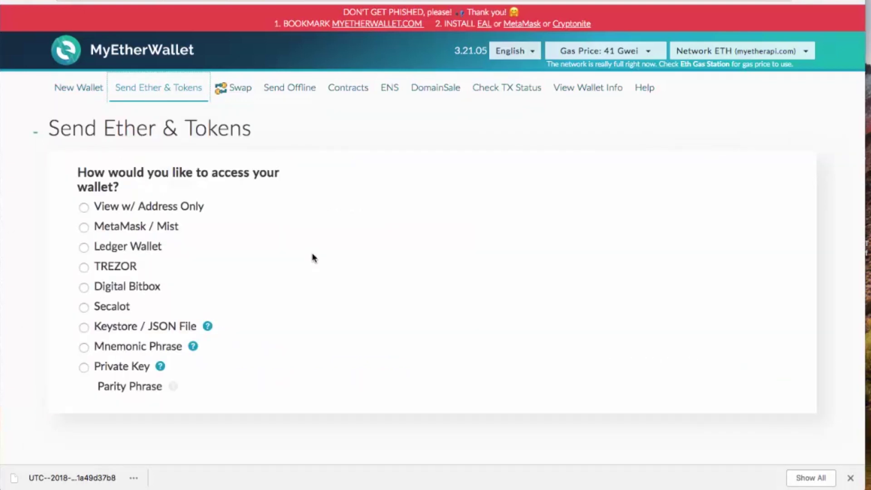
click(83, 248)
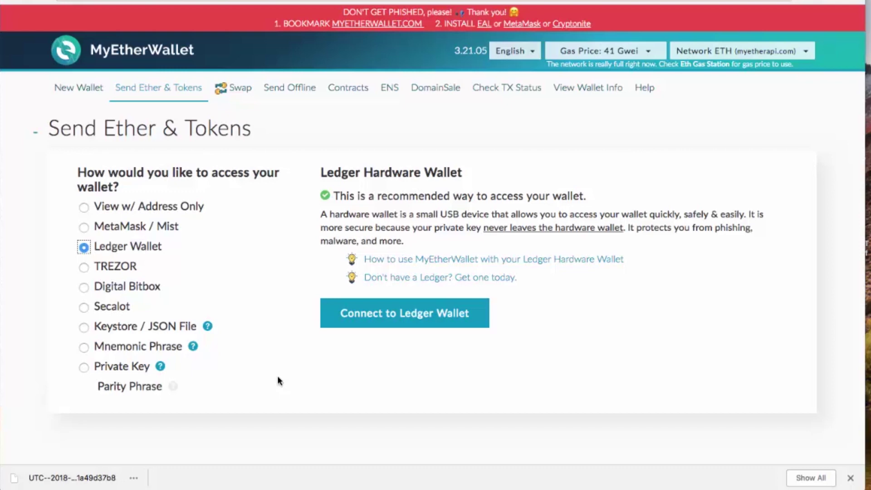
click(404, 317)
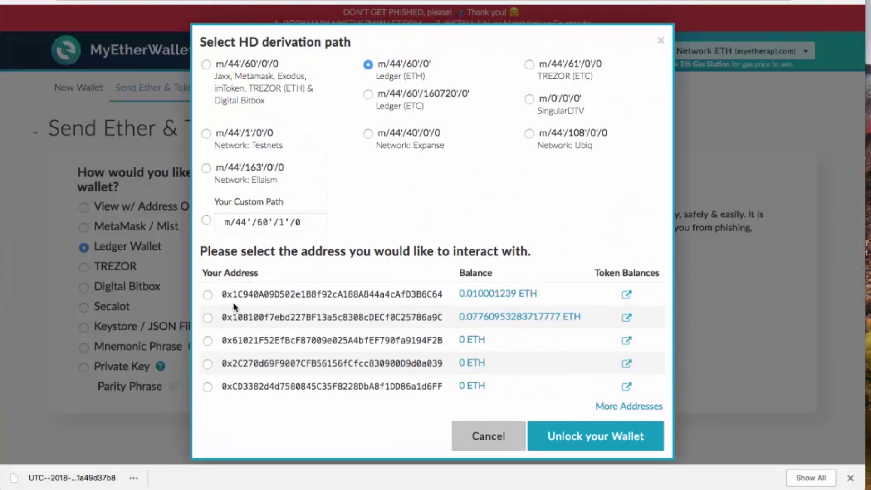
click(207, 296)
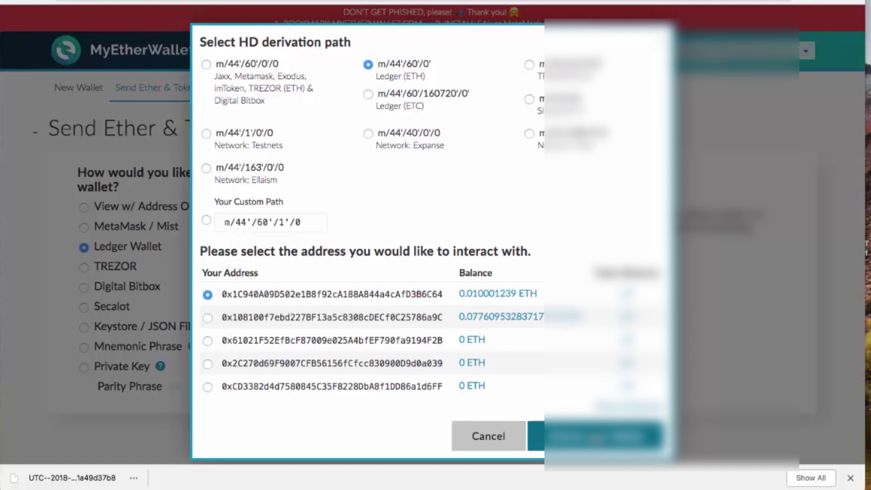
key(Return)
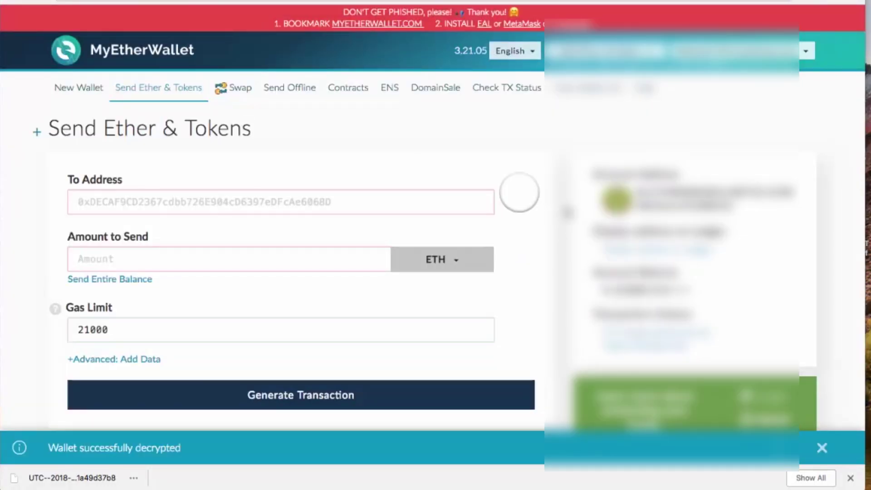
click(544, 126)
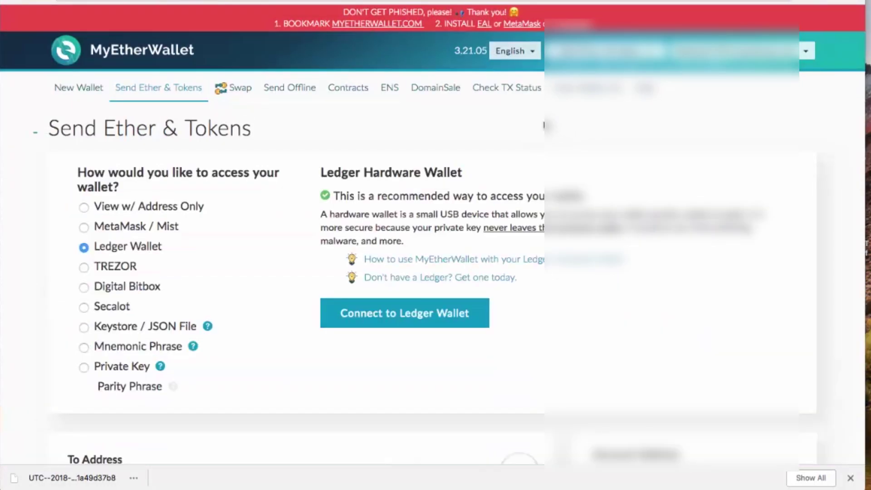
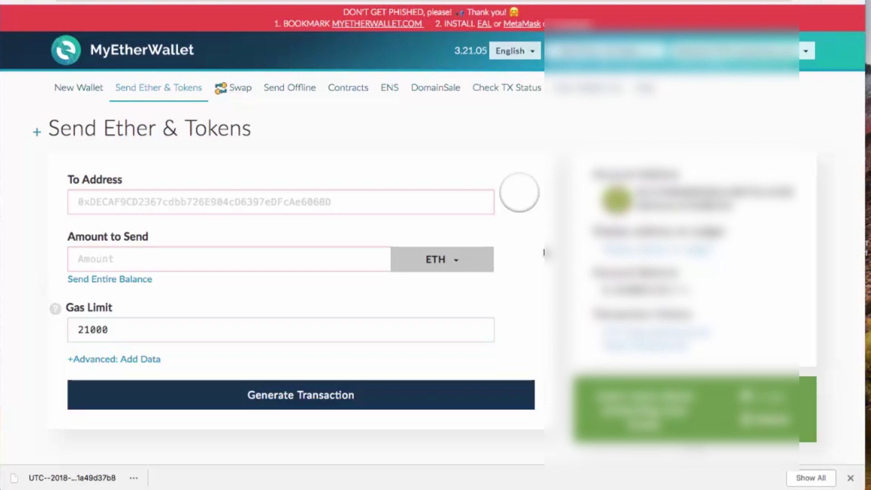
- Look through the Ledger wallet's account details and examine its token balances and transfers on Ethplorer
scroll(544, 253, down, 5)
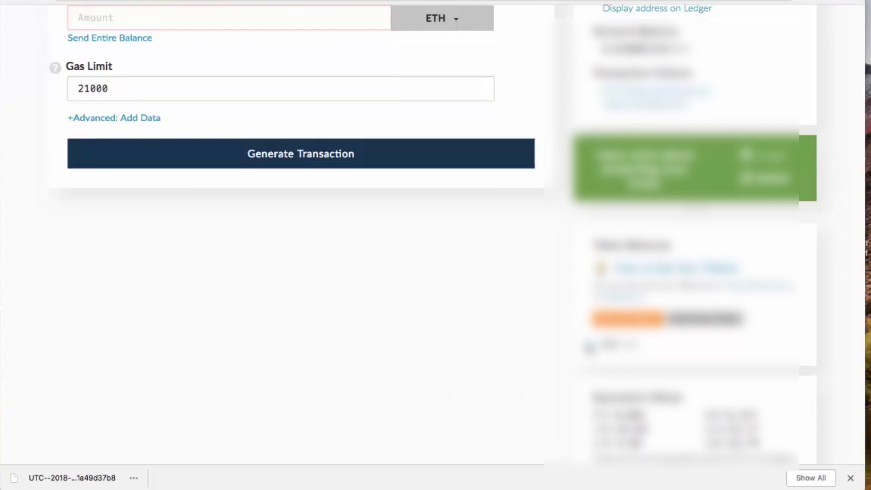
scroll(442, 325, up, 5)
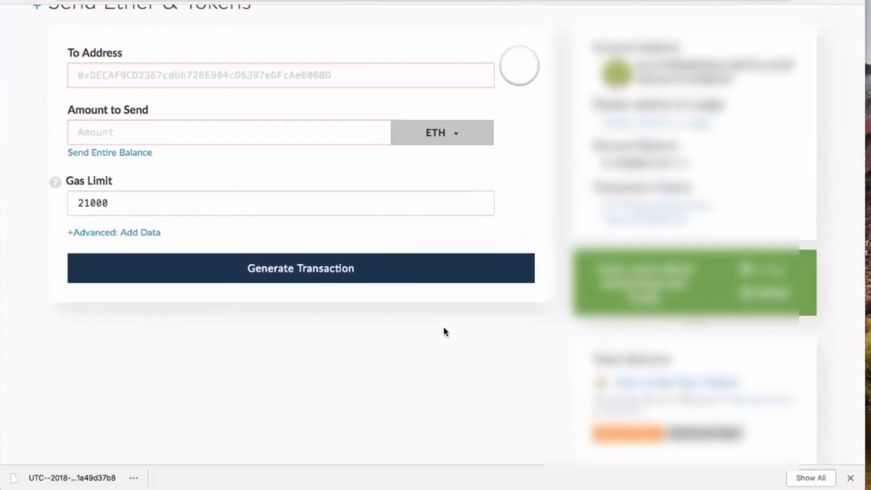
scroll(444, 331, up, 5)
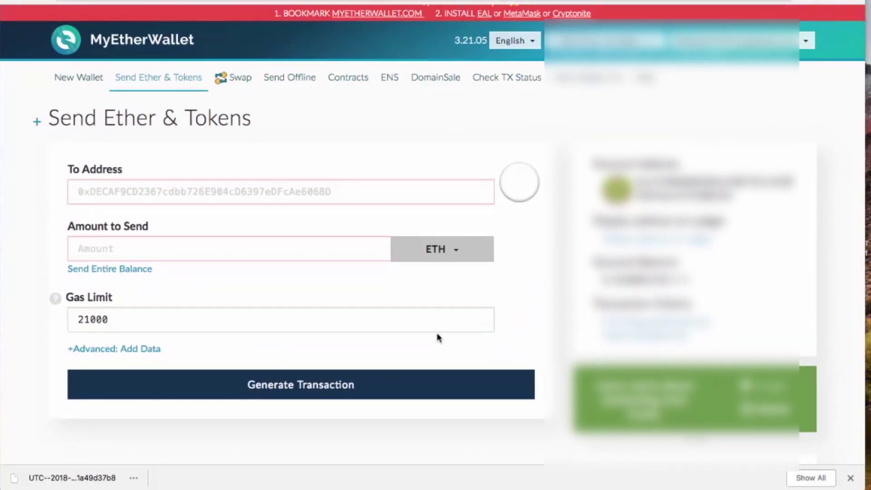
scroll(451, 429, down, 3)
scroll(451, 429, down, 3)
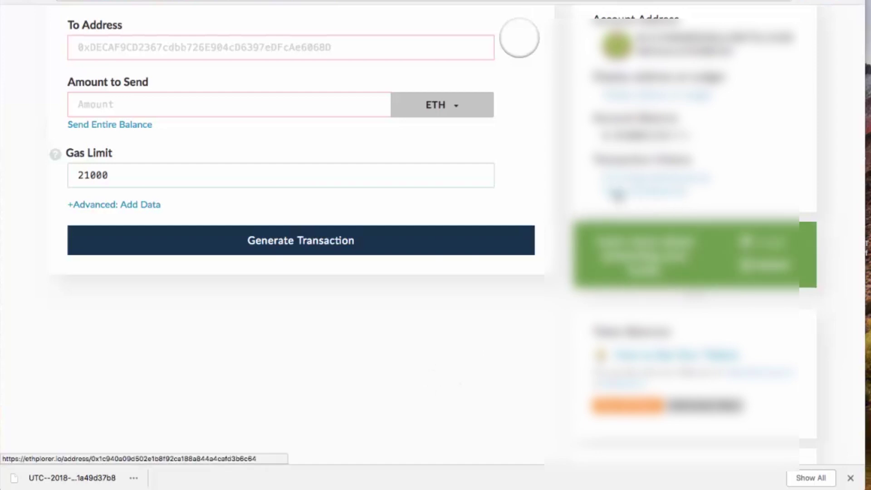
click(620, 195)
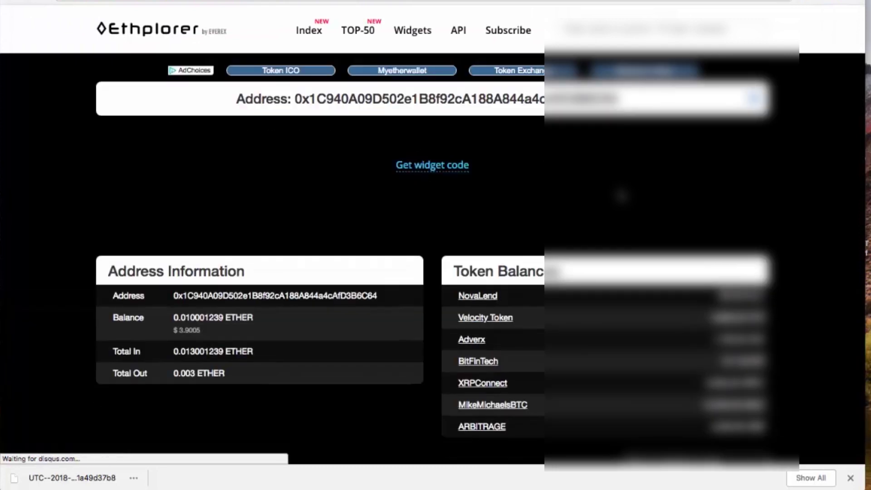
scroll(830, 218, down, 5)
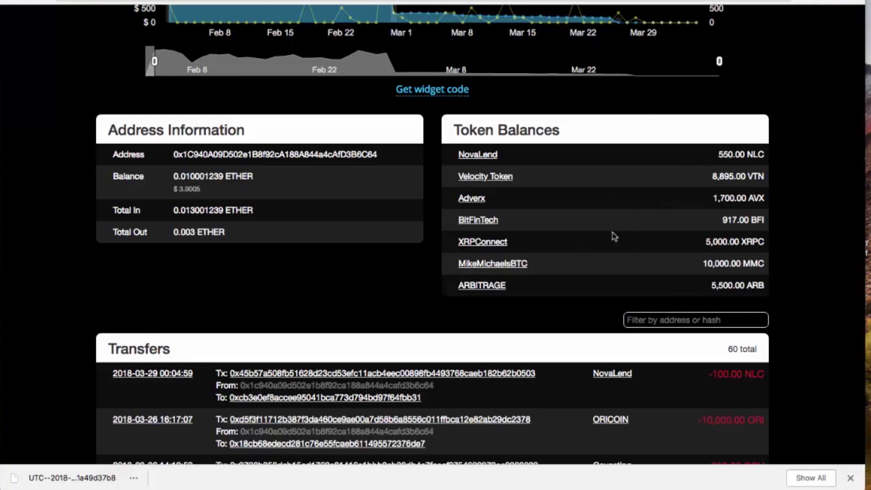
scroll(362, 273, up, 5)
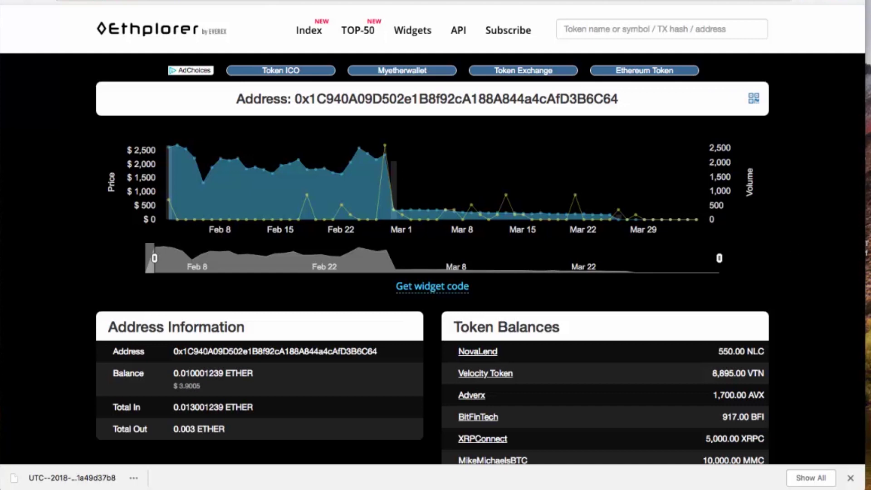
key(super+w)
- Open the form for adding a custom token to the wallet's token balances
scroll(408, 382, down, 5)
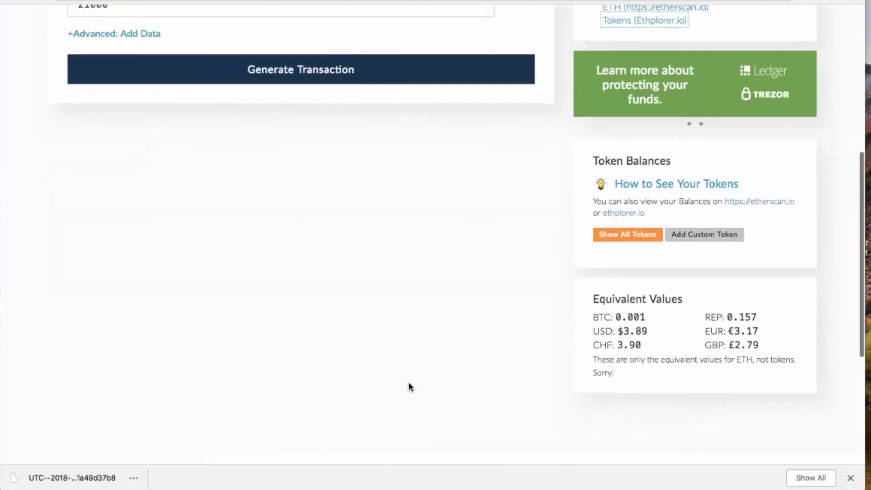
click(697, 239)
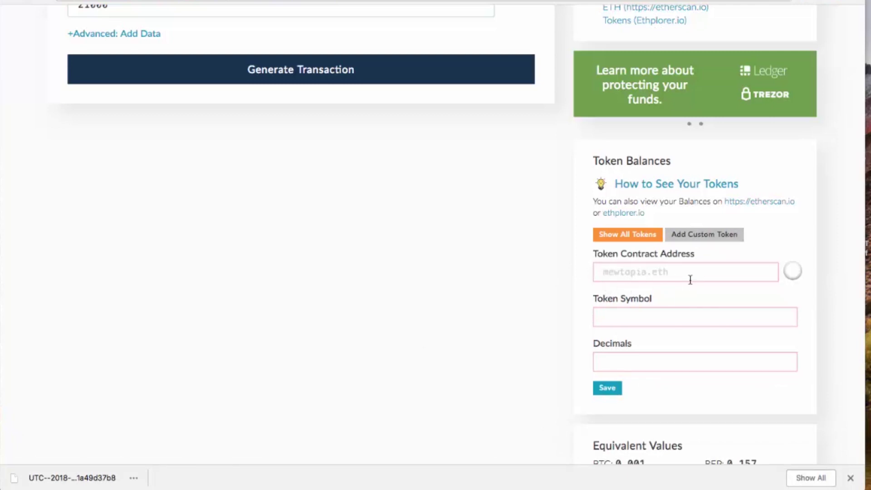
scroll(449, 252, up, 10)
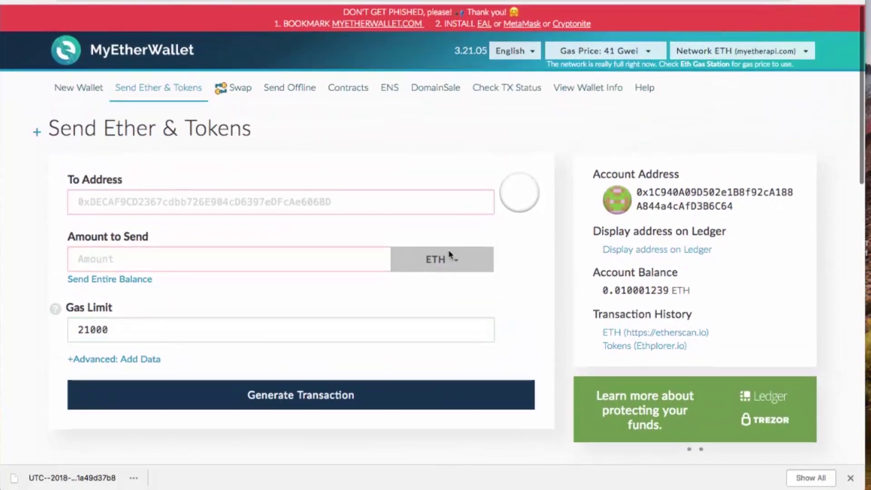
- Switch to the wallet's Ethplorer page, open the NovaLend token and copy its contract address
key(ctrl+Tab)
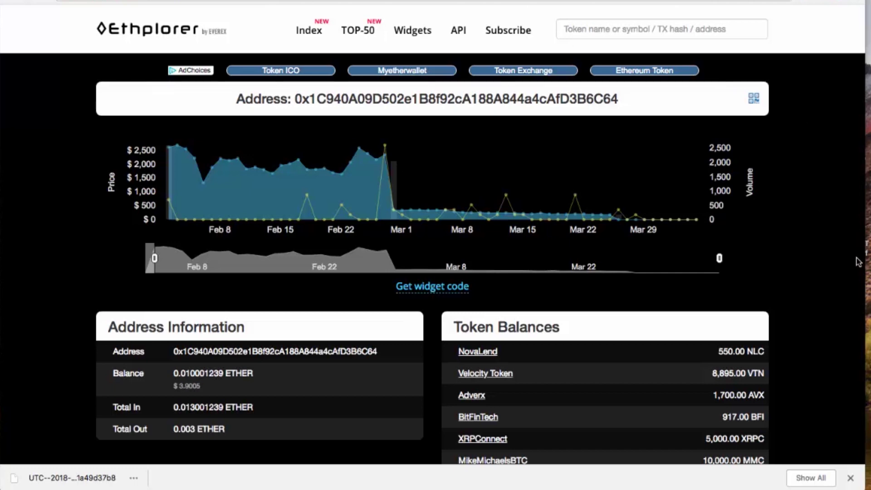
scroll(857, 262, down, 5)
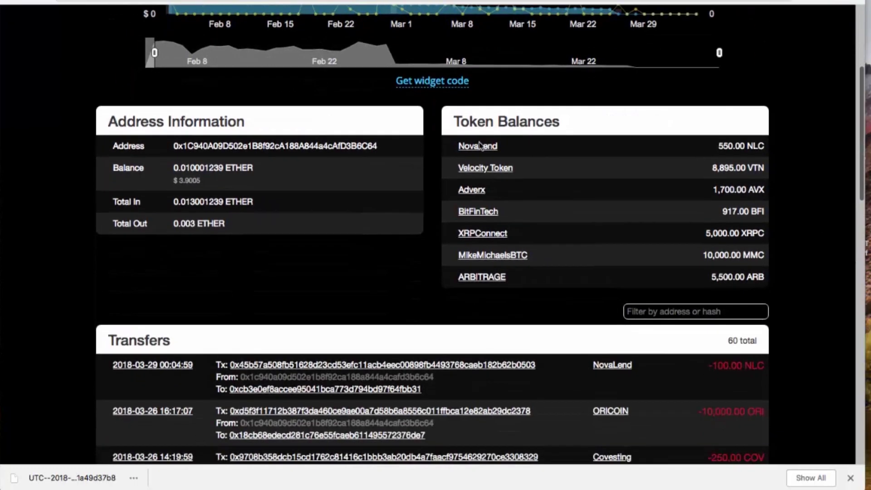
click(493, 149)
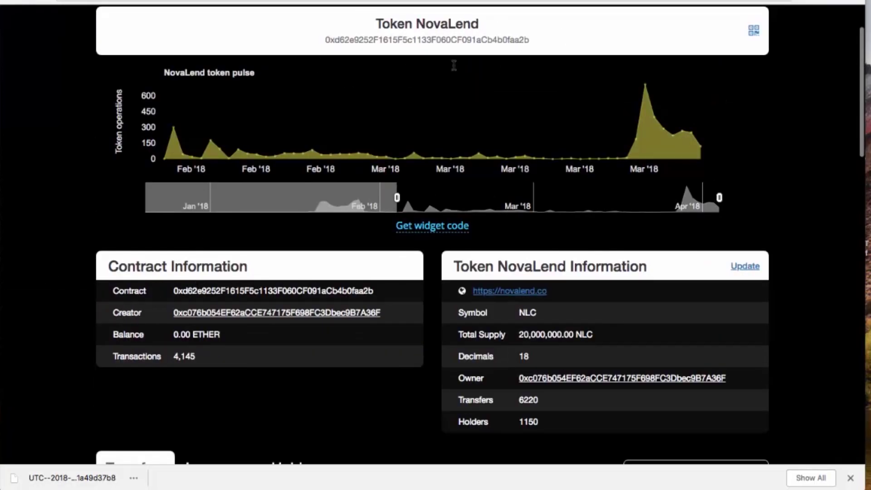
double_click(367, 41)
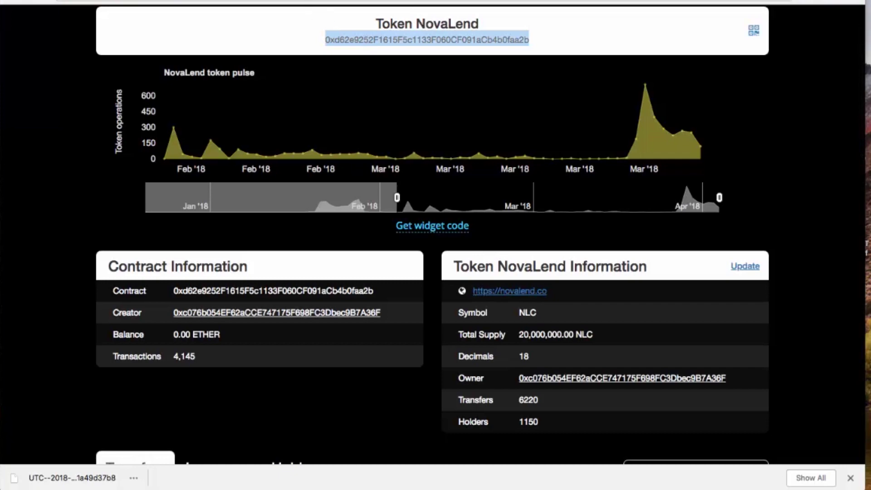
- Switch back to MyEtherWallet and paste the NovaLend address as the custom token's contract address
key(ctrl+Tab)
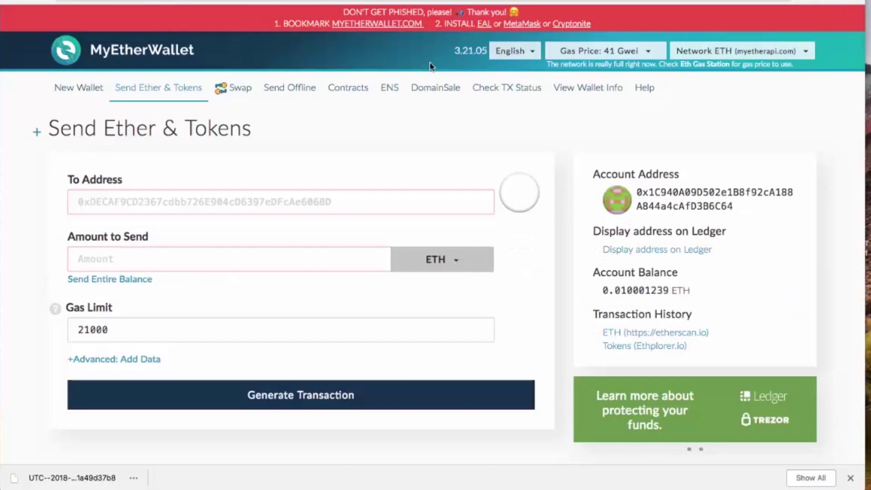
scroll(739, 311, down, 6)
click(738, 317)
key(super+v)
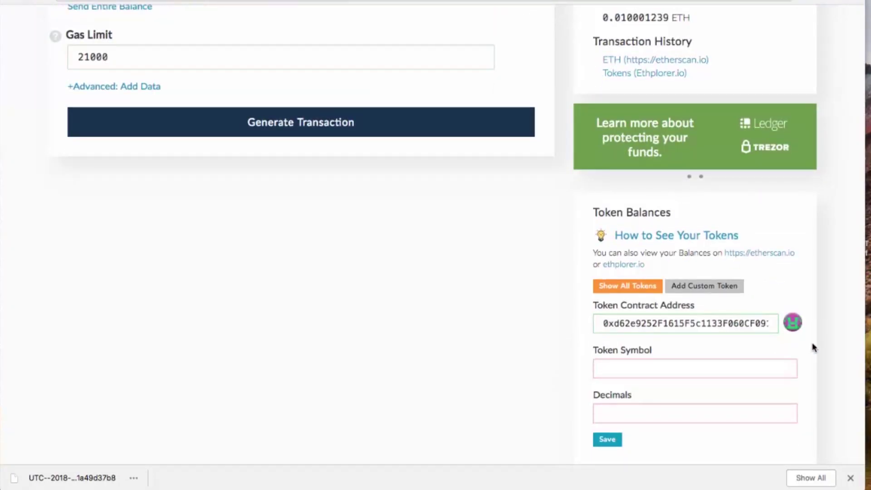
- Enter NovaLend's symbol NLC and 18 decimals, checking them against Ethplorer, and save the custom token
scroll(812, 348, down, 1)
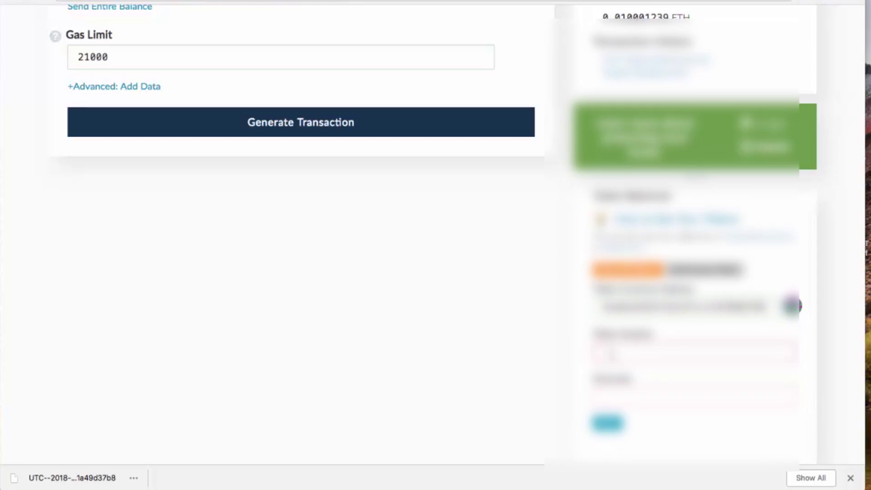
text(TKN)
key(Tab)
text(18)
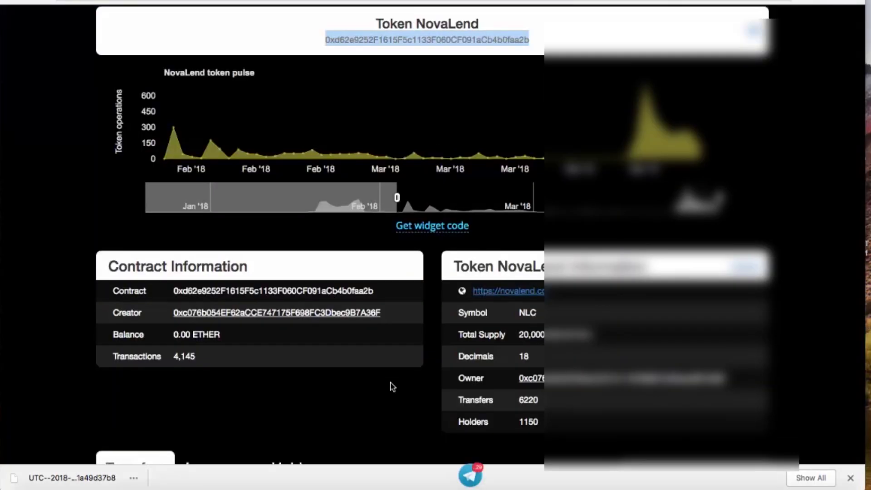
scroll(391, 383, down, 3)
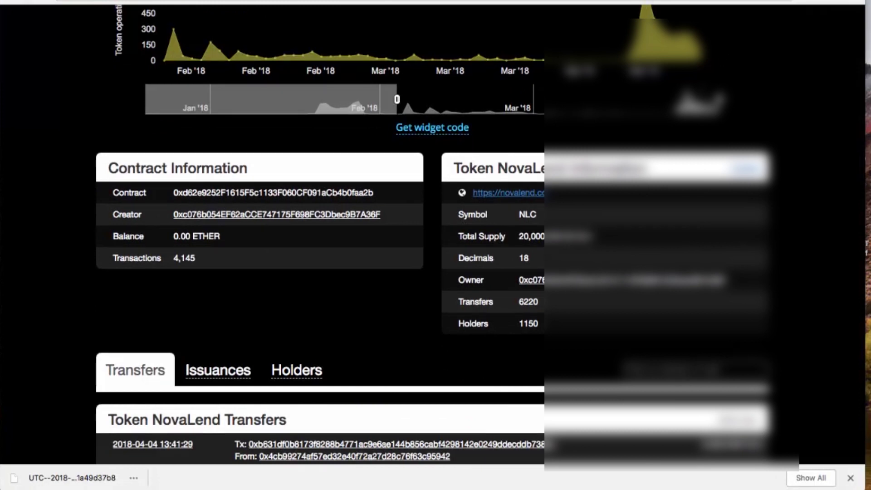
click(388, 2)
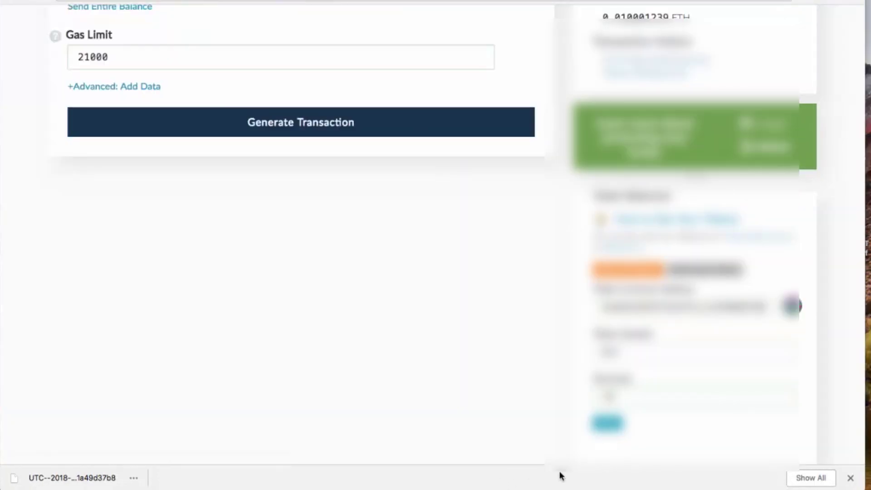
click(607, 423)
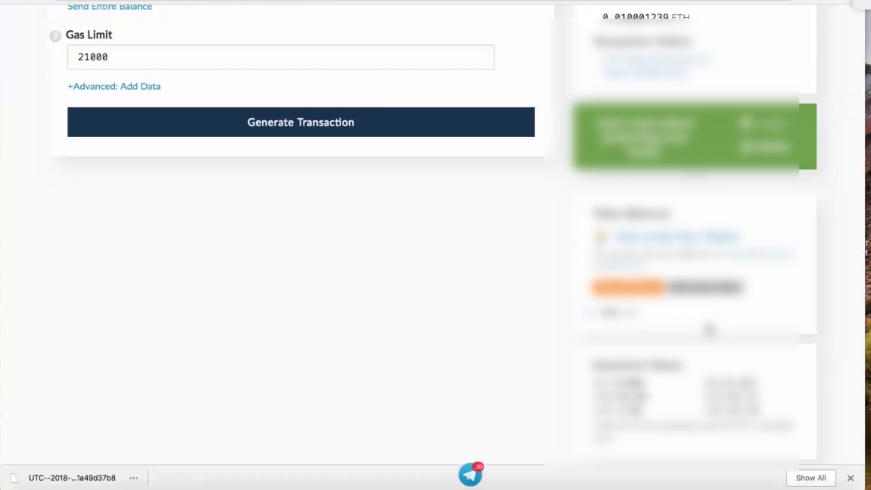
scroll(435, 353, up, 3)
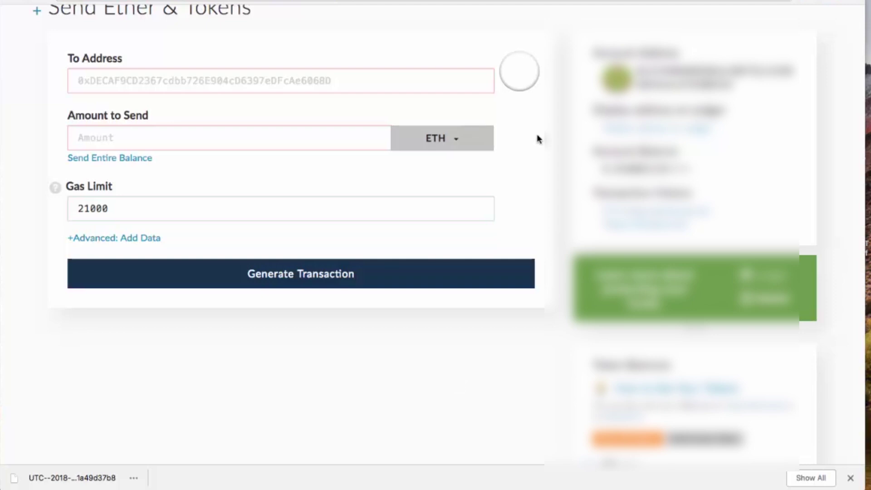
- Select NLC as the currency to send and check the wallet's token balances
click(457, 141)
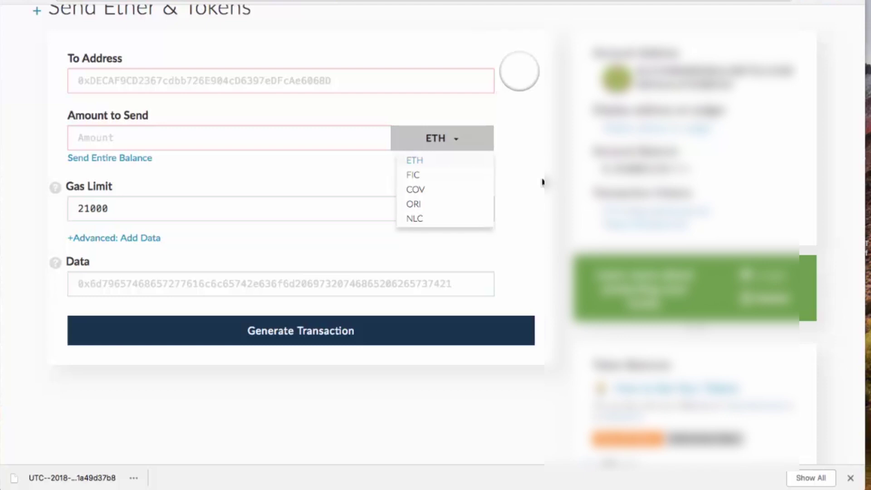
click(421, 219)
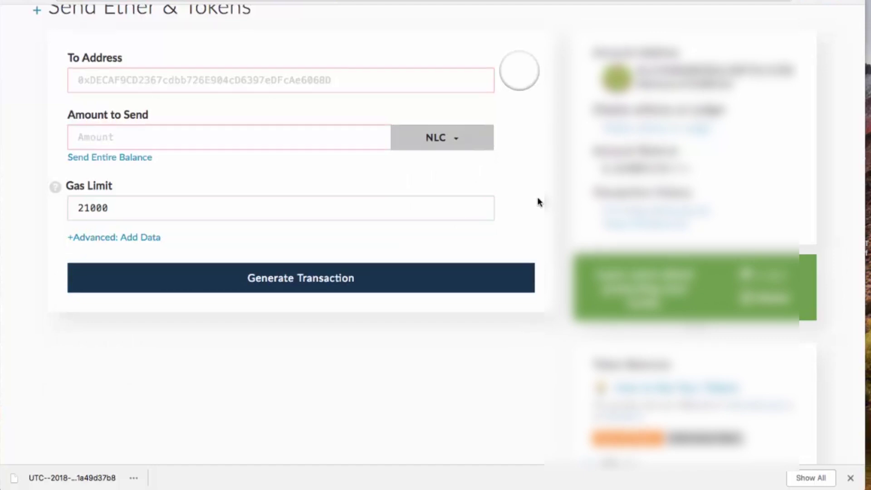
scroll(537, 197, down, 2)
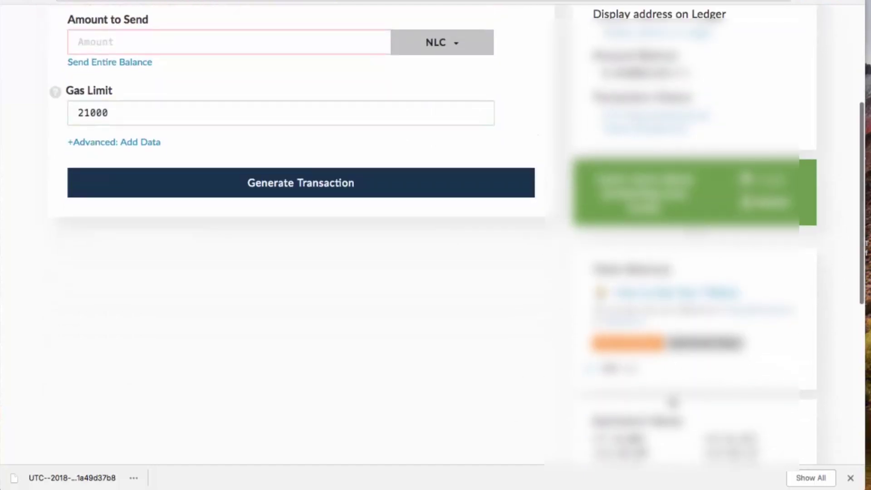
scroll(514, 259, up, 5)
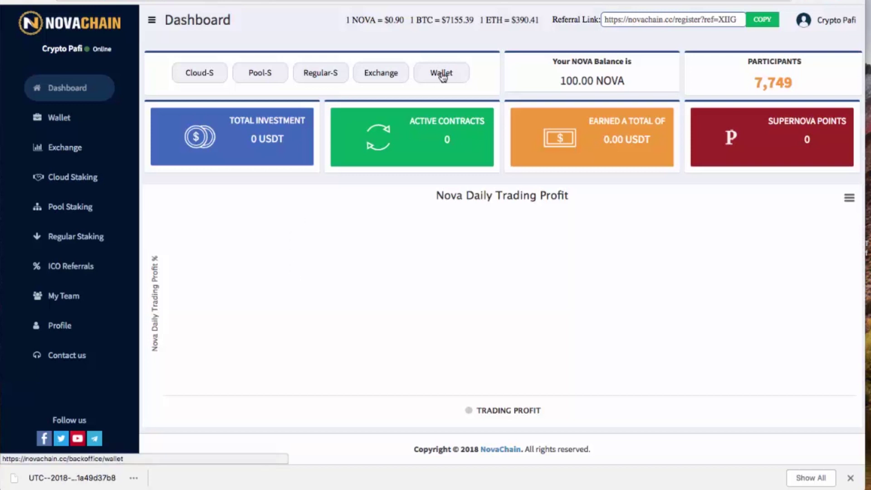
- Switch to the NovaChain dashboard, open its wallet page and view the NOVA wallet's deposit address and deposit notes
click(441, 74)
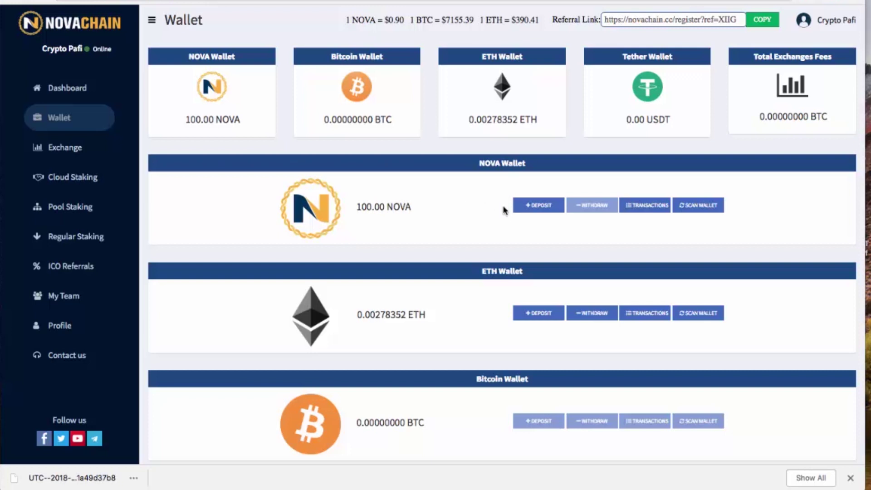
click(539, 205)
double_click(460, 319)
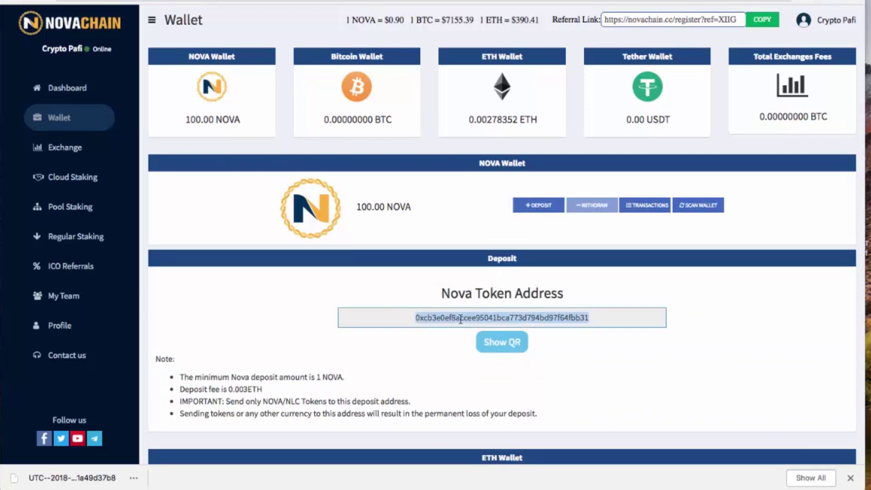
click(302, 296)
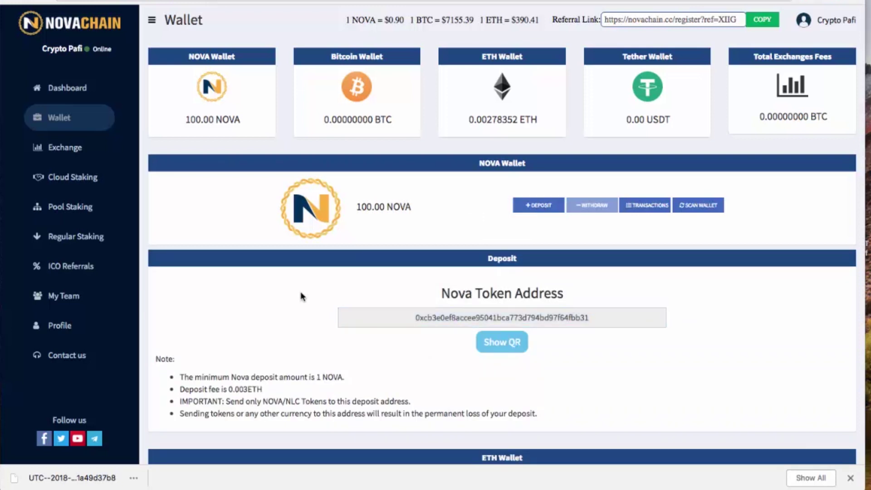
- Reopen the NovaChain wallet page, show the ETH wallet's deposit details and copy the Ethereum address
click(17, 2)
click(443, 73)
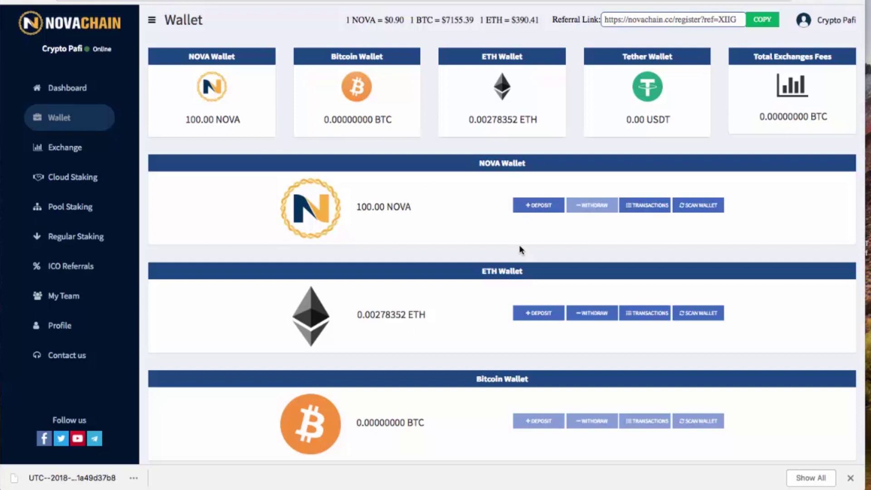
click(541, 314)
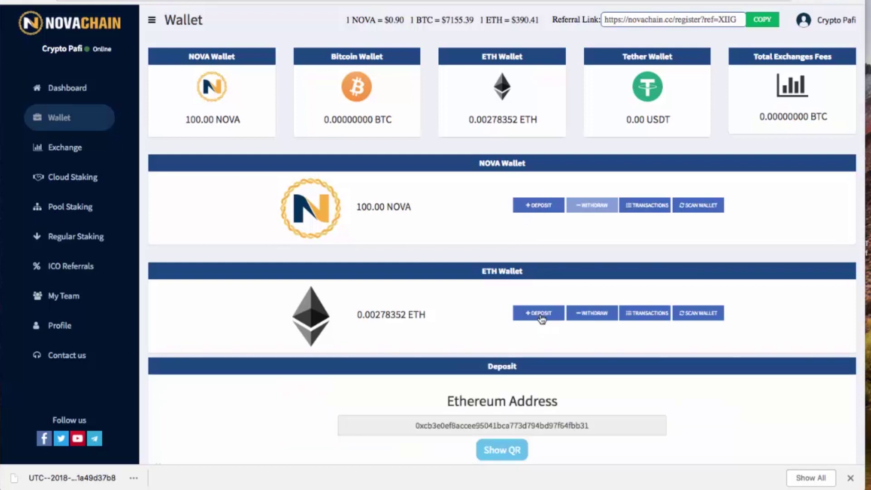
double_click(533, 428)
key(super+c)
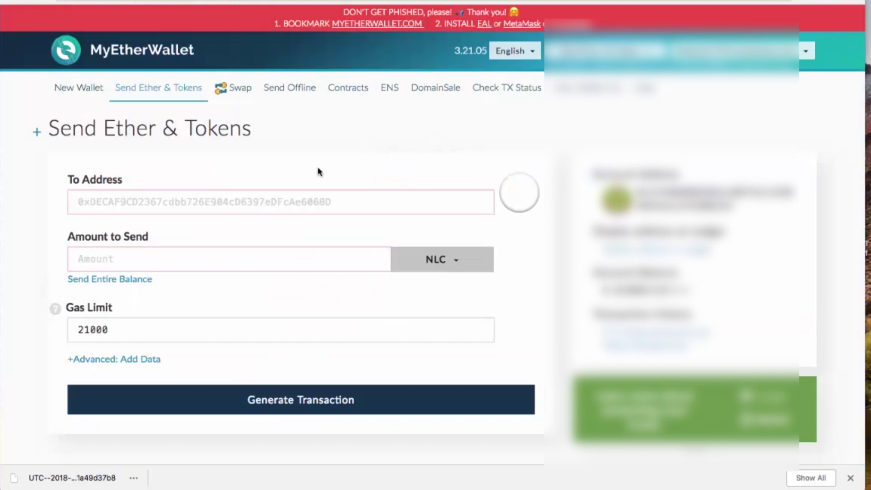
- Switch to MyEtherWallet and paste the copied NovaChain deposit address as the recipient address
click(180, 201)
key(super+v)
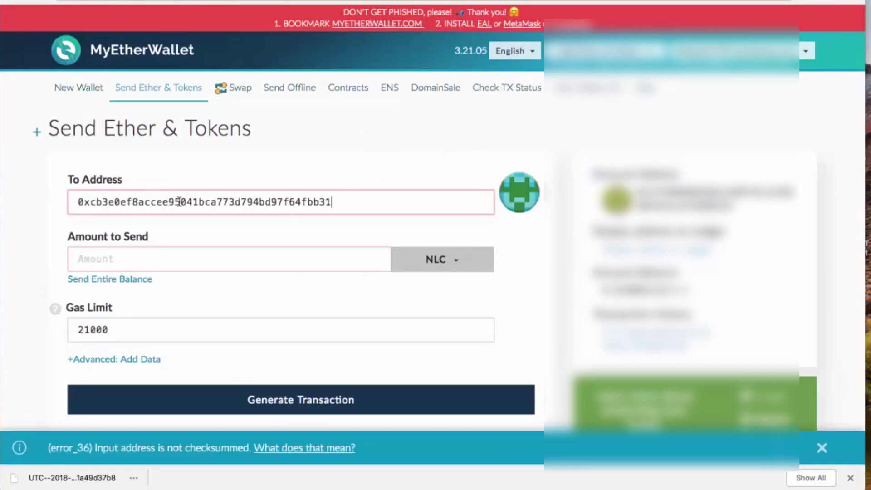
scroll(366, 157, down, 2)
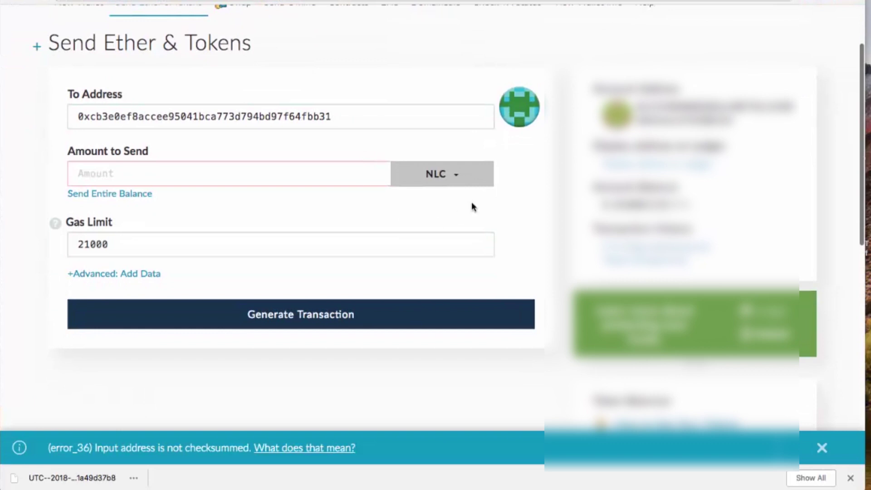
- Change the currency to ETH and set the amount to send to 0.003
click(443, 174)
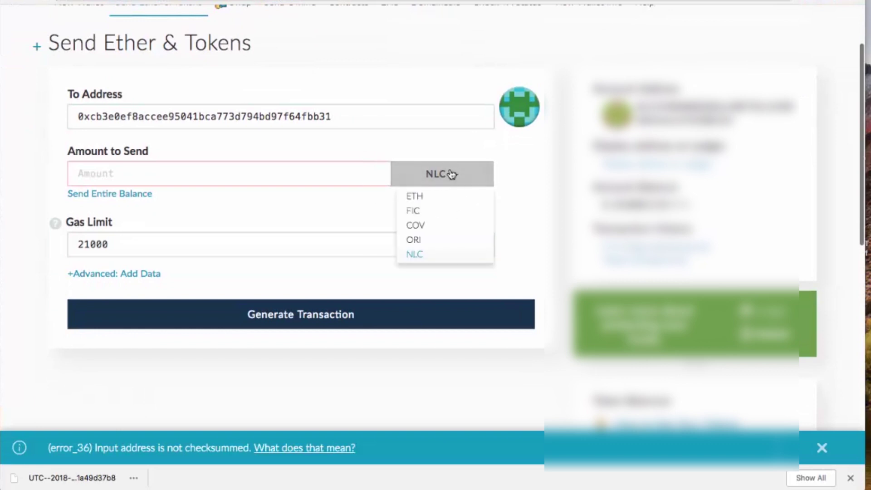
click(418, 197)
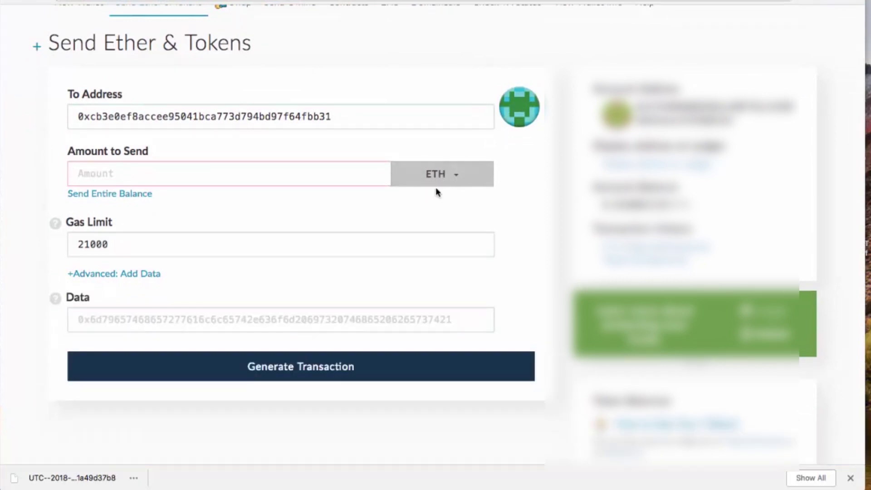
click(225, 175)
text(0)
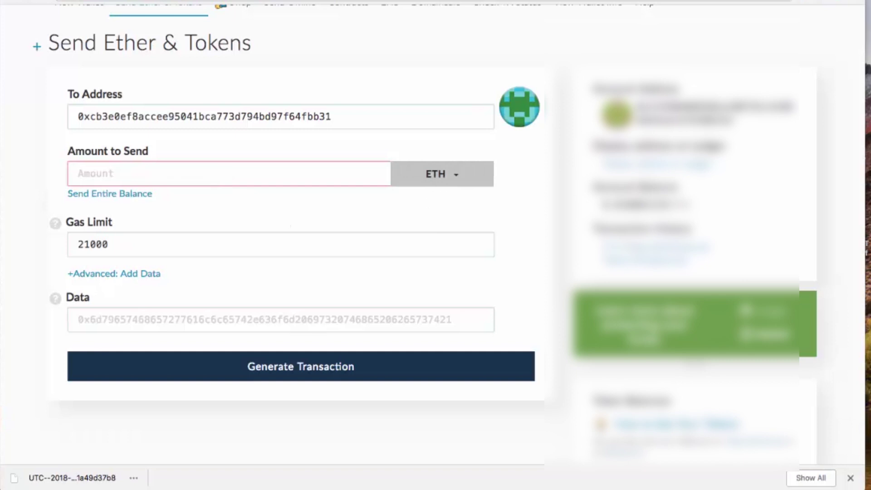
text(.003)
scroll(239, 214, down, 1)
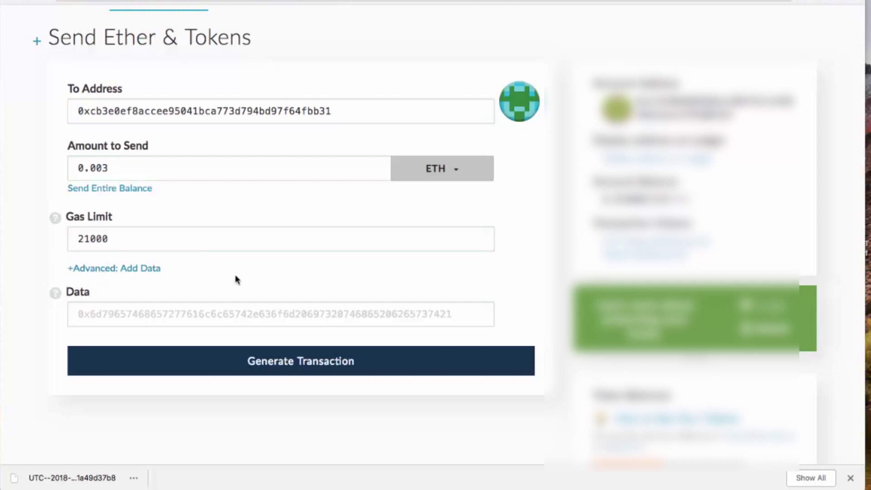
- Generate the 0.003 ETH transaction, review its details in the send confirmation and close it without sending
click(264, 362)
scroll(263, 366, down, 8)
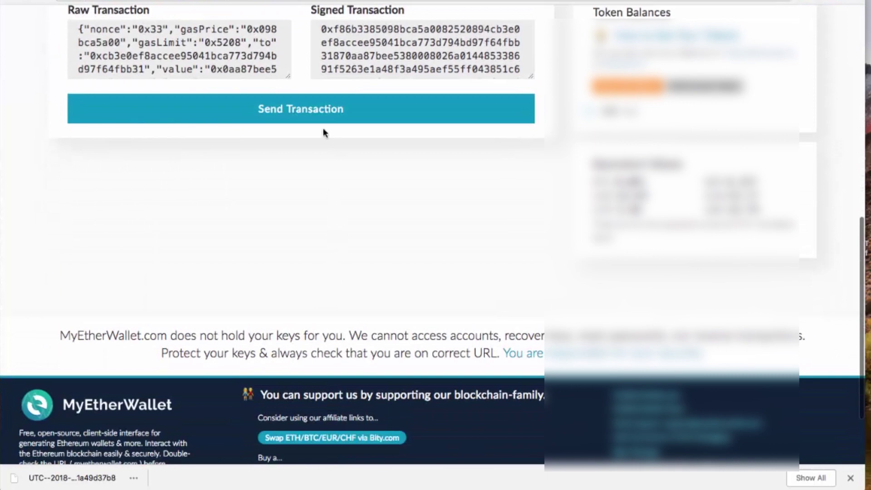
click(316, 114)
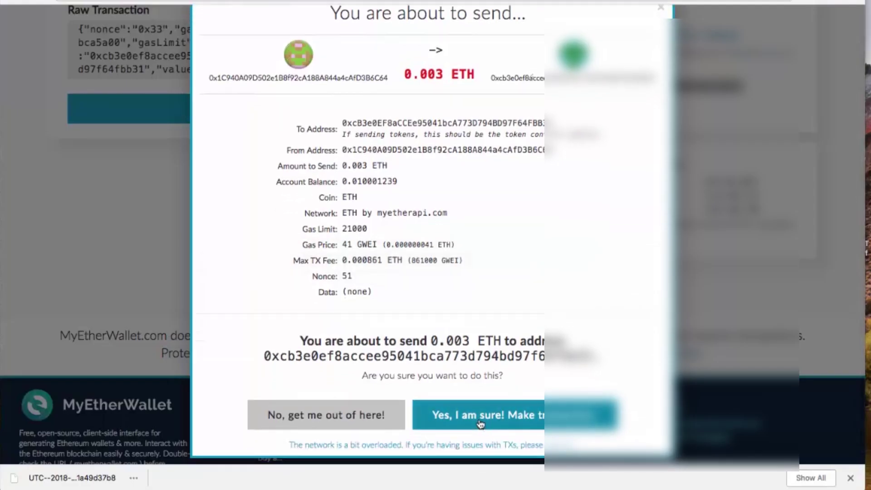
scroll(622, 234, up, 1)
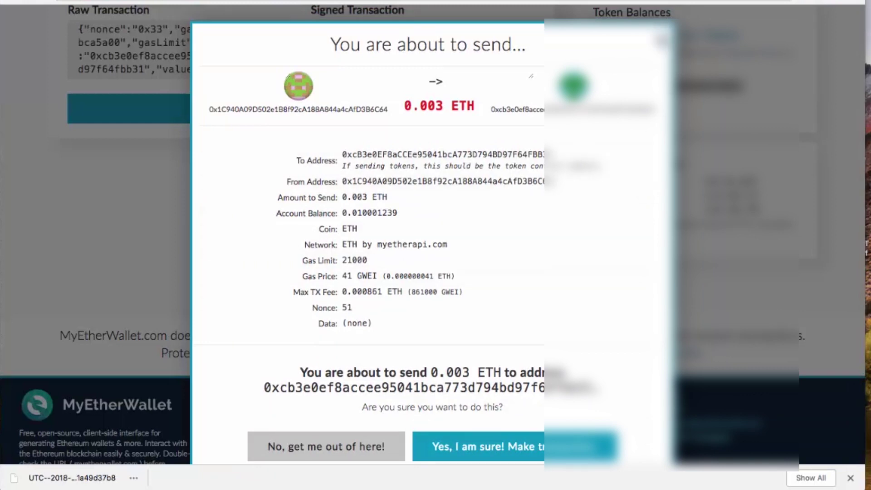
click(662, 41)
scroll(363, 229, up, 10)
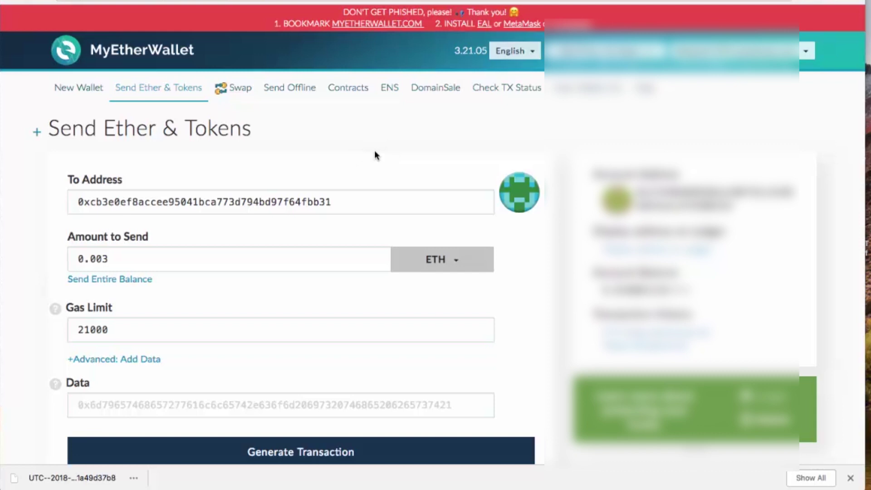
scroll(374, 154, up, 3)
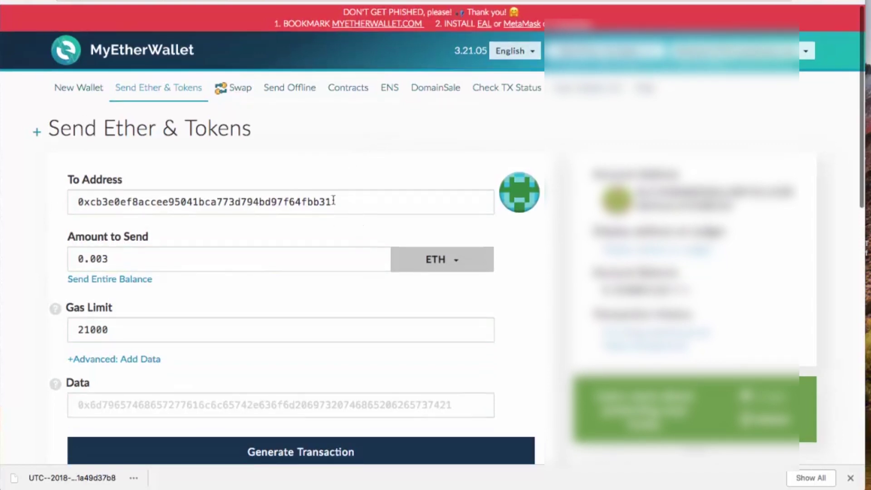
- Change the currency to NLC and set the amount to send to 200
click(459, 262)
click(421, 339)
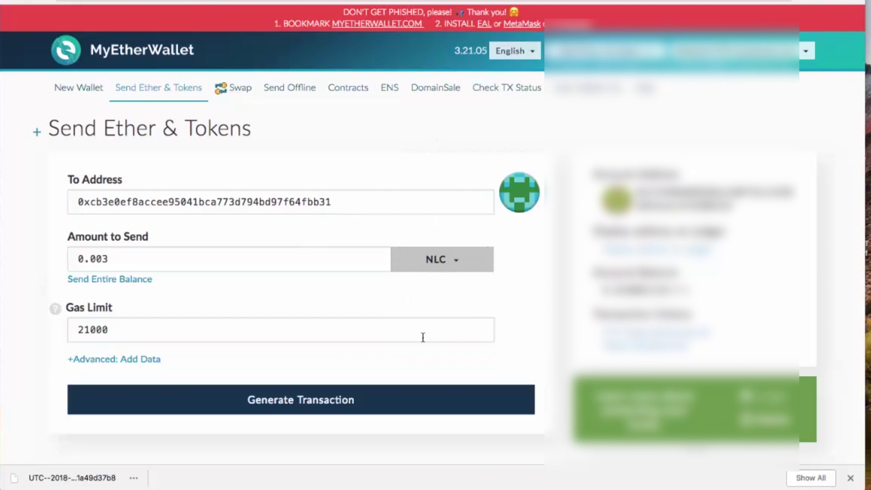
drag(71, 259, 118, 259)
text(200)
scroll(209, 302, down, 2)
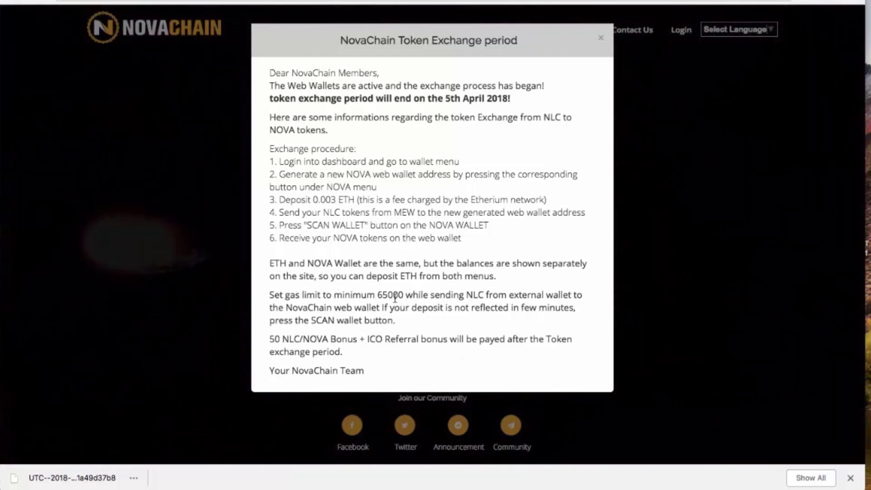
- Check the minimum gas limit in NovaChain's token exchange notice, close it, and set MyEtherWallet's gas limit to 65000
click(599, 37)
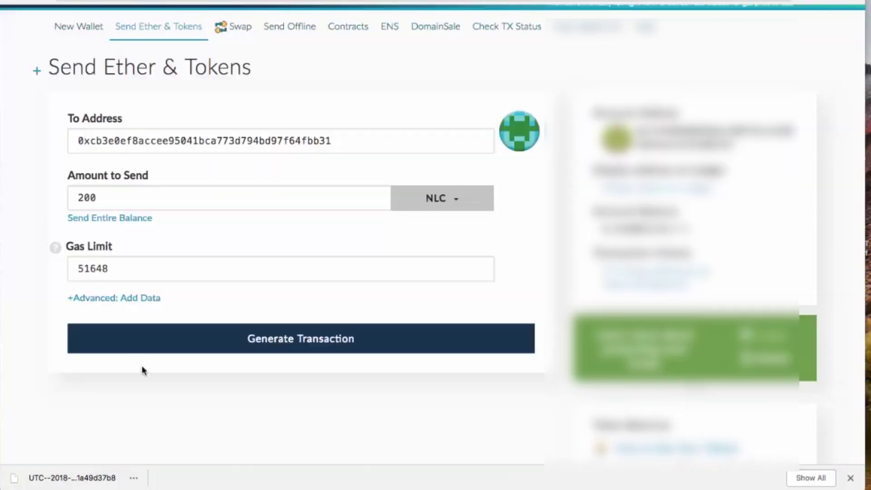
drag(109, 269, 59, 269)
key(BackSpace)
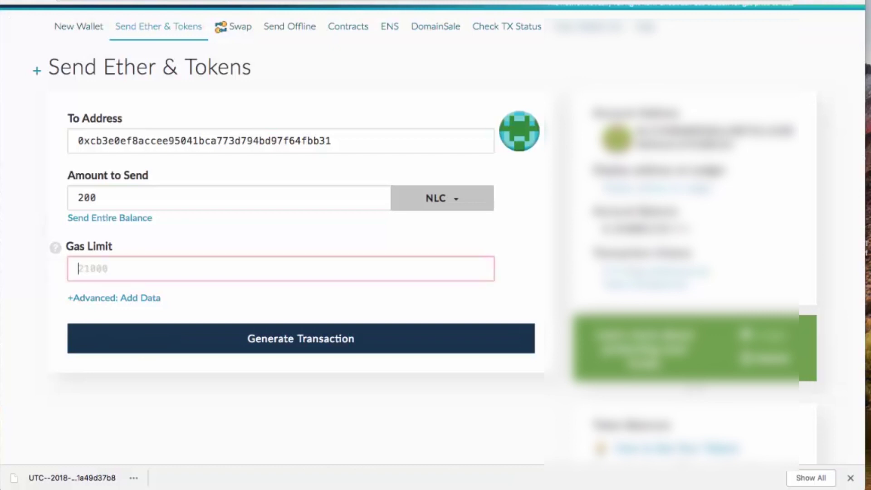
text(650)
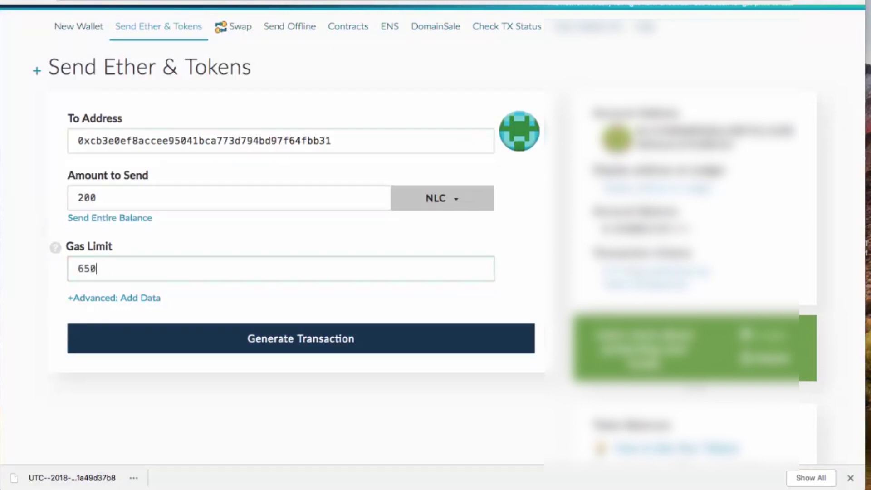
text(00)
- Generate the 200 NLC transaction, send it with confirmation, and open its verification page on Etherscan
click(257, 343)
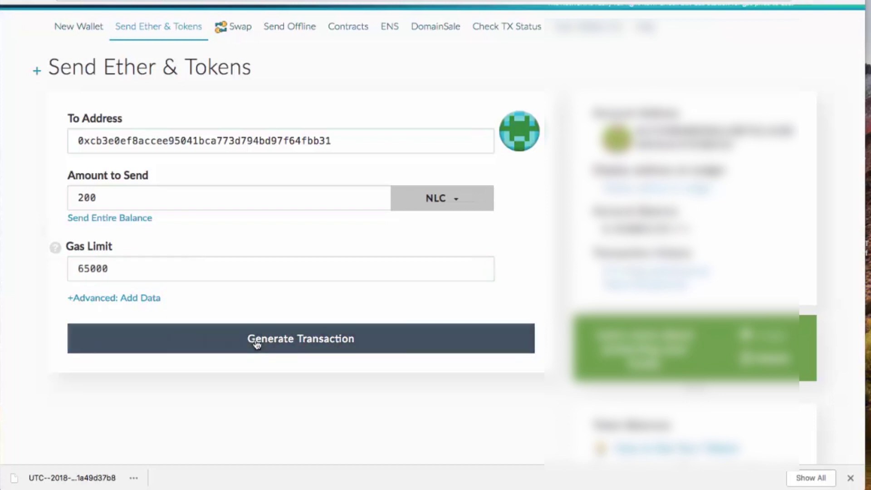
scroll(254, 344, down, 7)
click(307, 156)
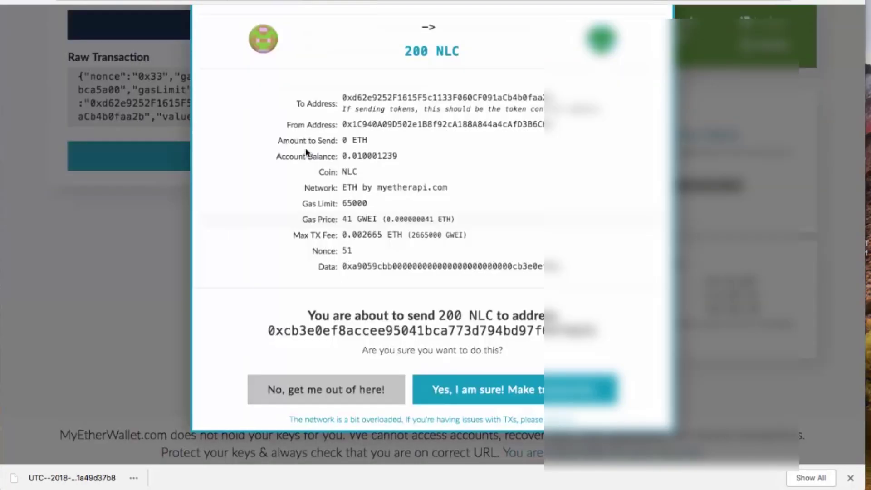
scroll(306, 299, down, 2)
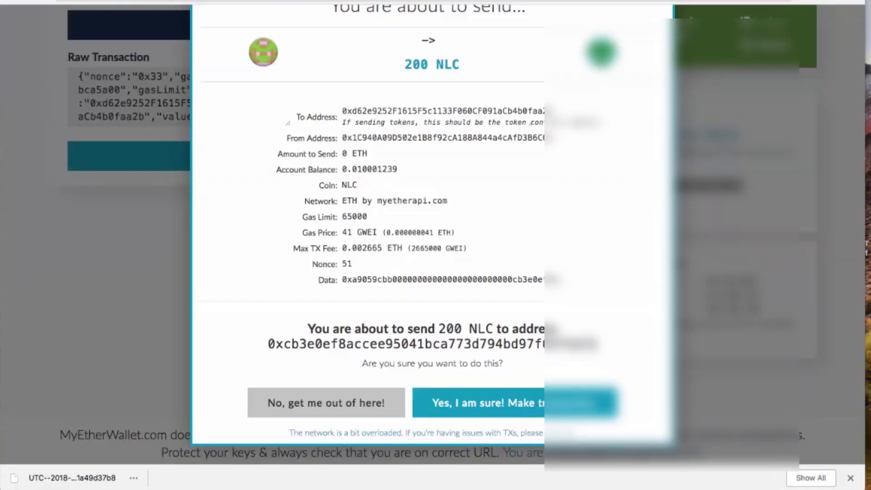
click(541, 404)
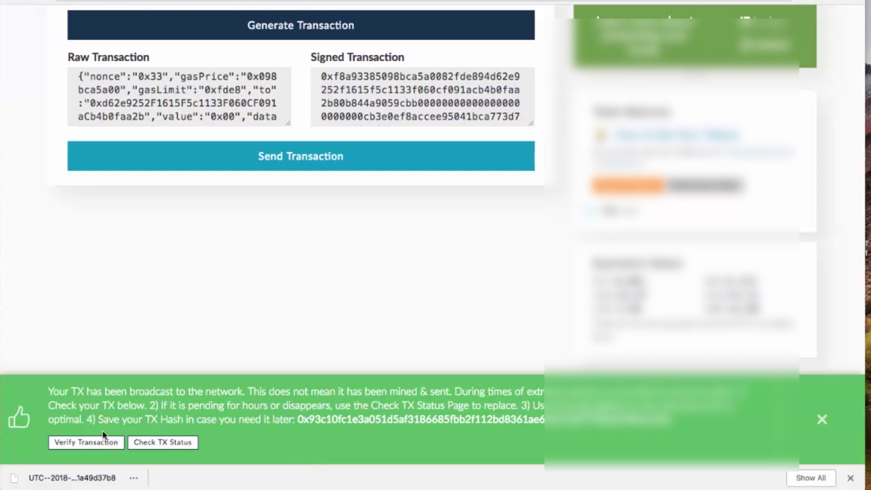
click(90, 445)
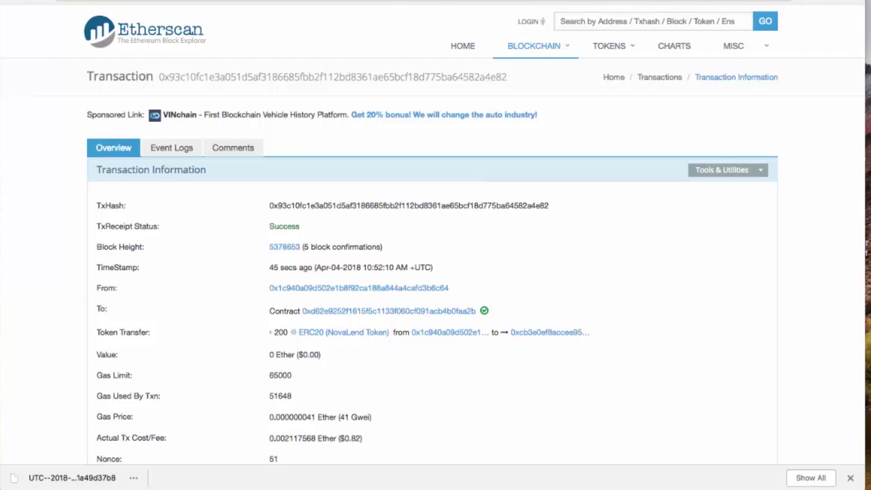
- Switch to the NovaChain wallet page and scan the ETH and NOVA wallets for the deposit
key(ctrl+Tab)
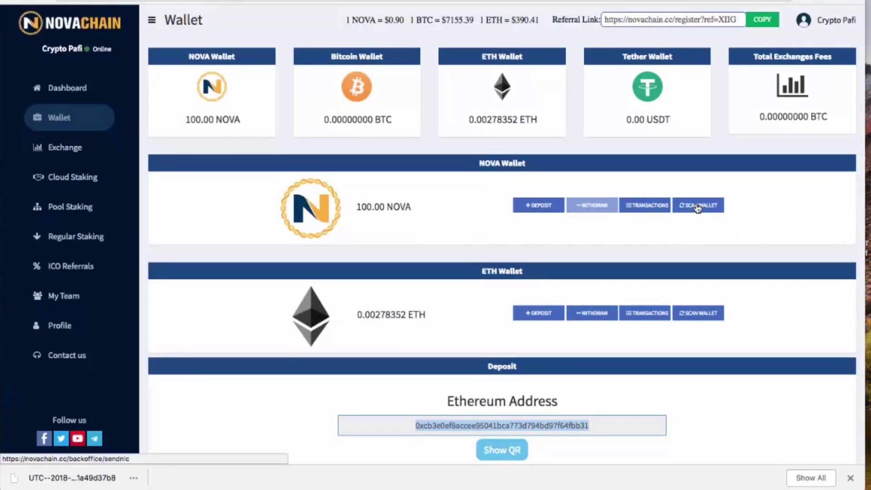
click(702, 313)
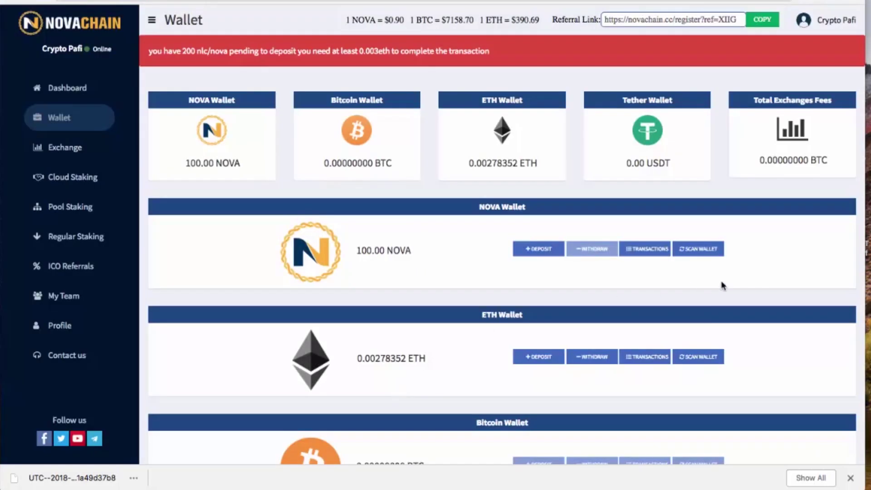
click(703, 250)
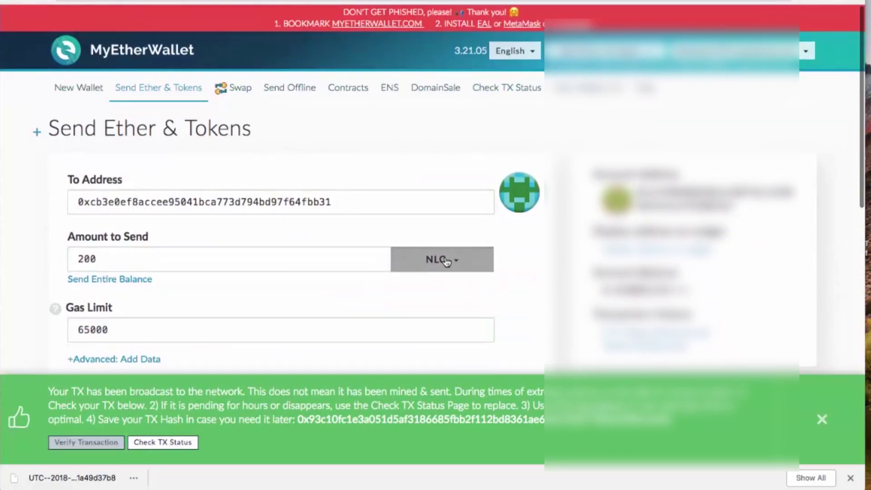
- Change the currency to ETH and set the amount to send to 0.002
click(446, 259)
click(424, 282)
click(140, 259)
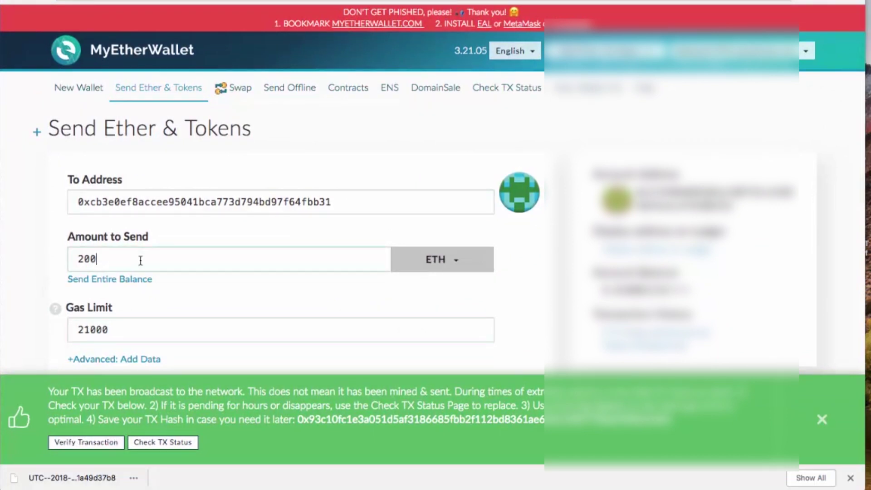
key(BackSpace)
key(BackSpace)
key(BackSpace)
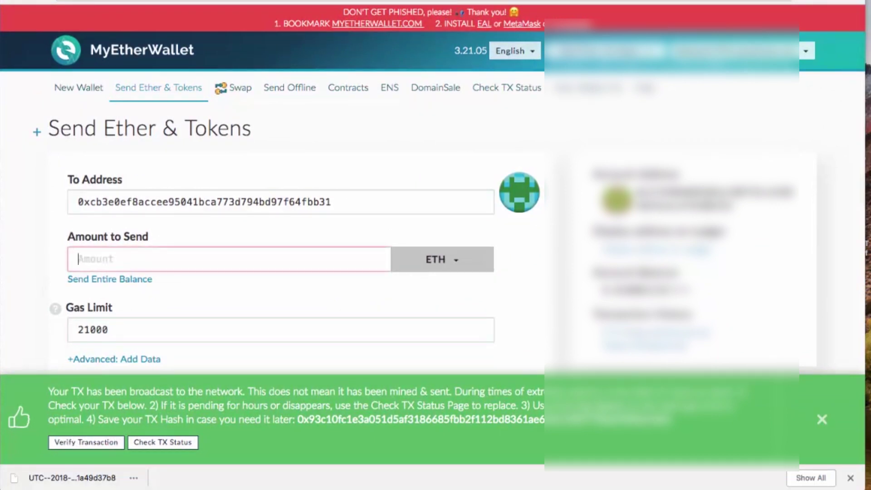
text(0.)
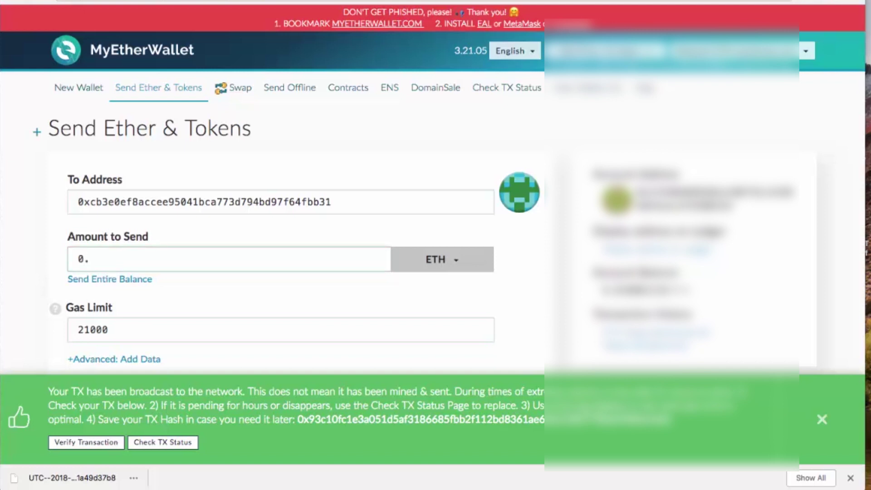
text(002)
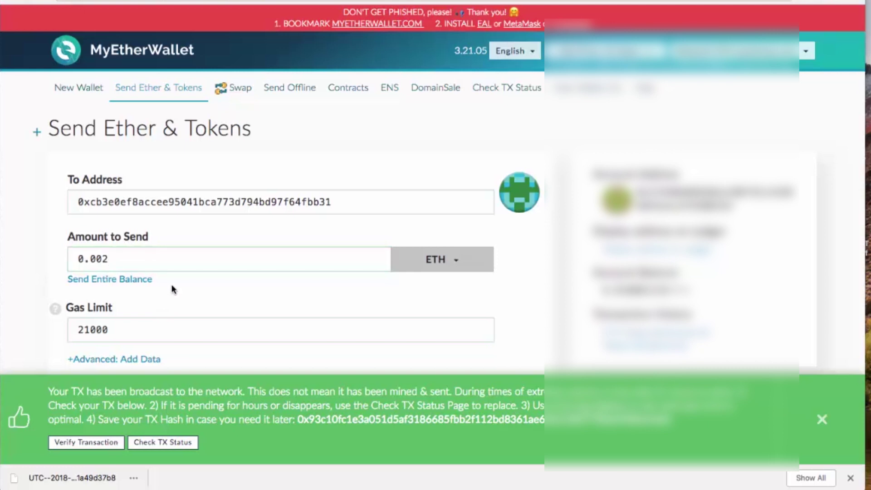
- Set the gas limit of the ETH transaction to 25000
scroll(172, 289, down, 3)
click(89, 248)
key(BackSpace)
text(5)
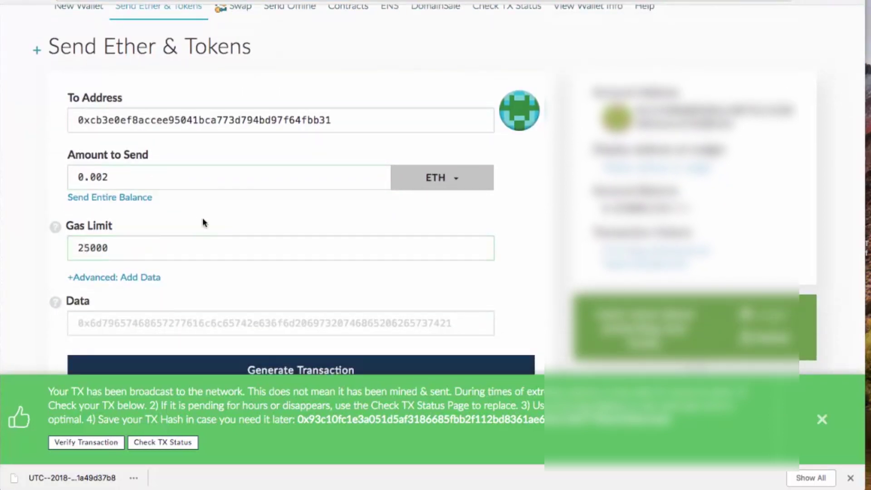
- Generate the 0.002 ETH transaction, send it with confirmation, and open its verification page on Etherscan
scroll(202, 222, down, 6)
click(275, 214)
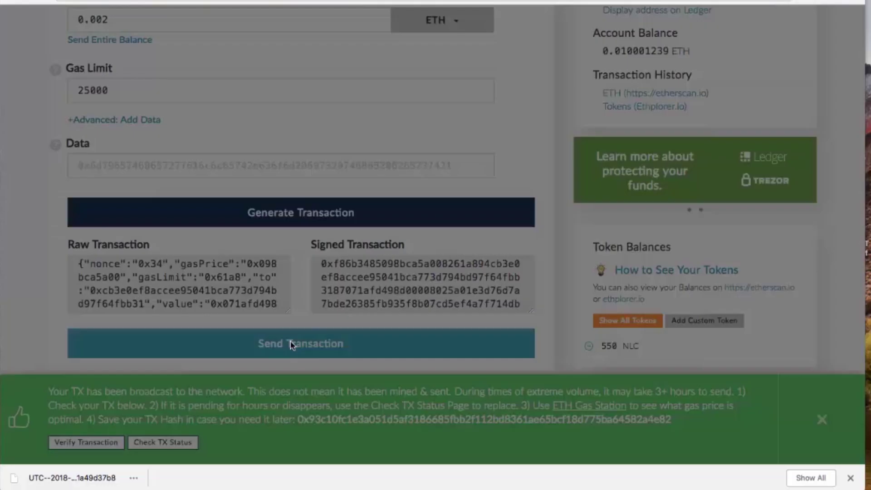
click(289, 343)
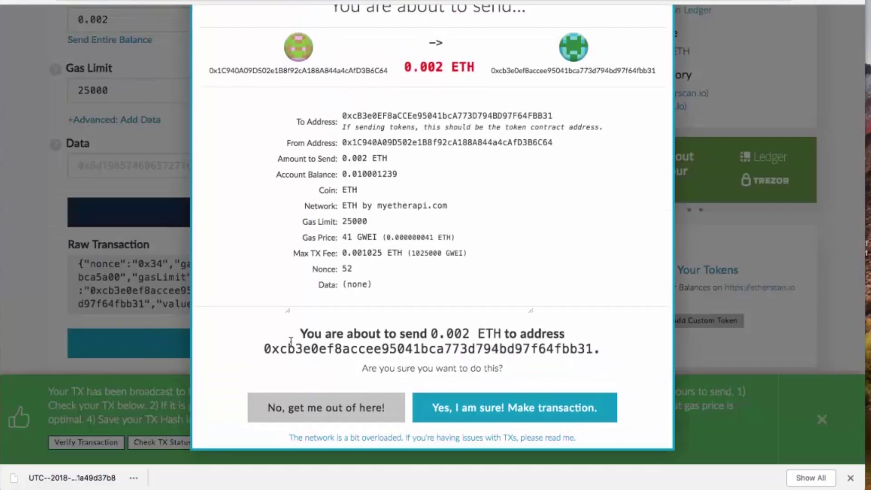
click(488, 408)
click(821, 415)
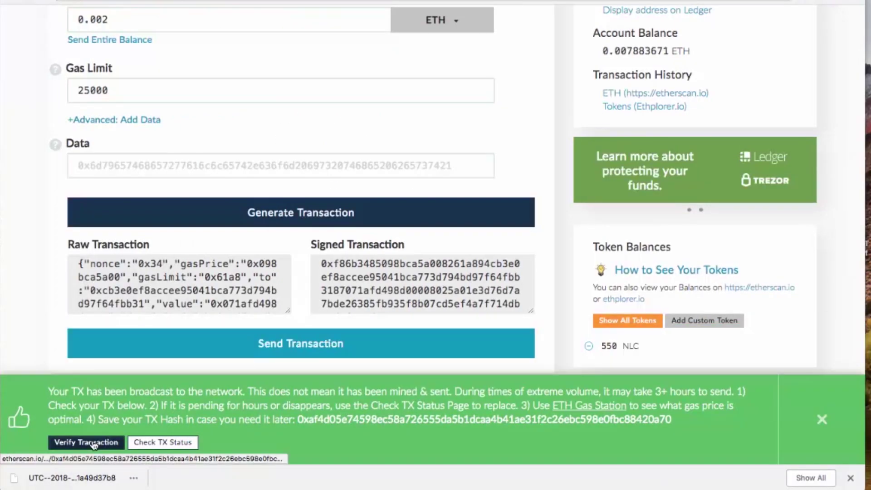
click(93, 443)
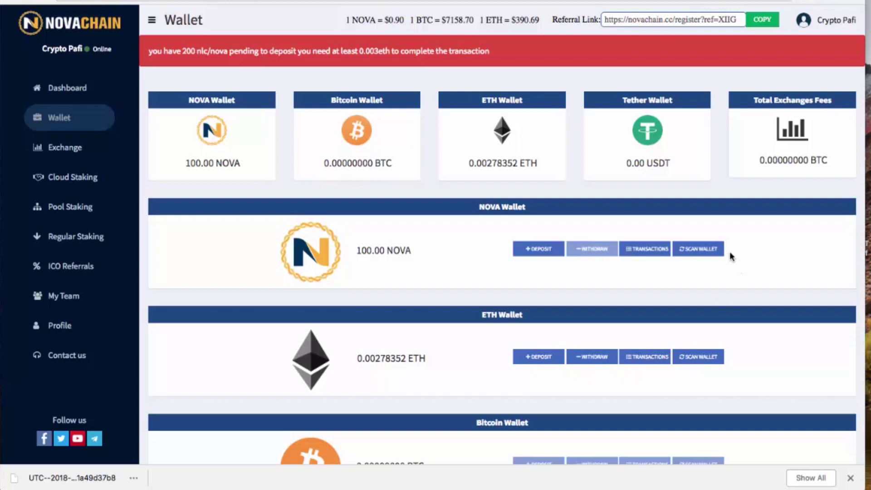
- Scan the NOVA wallet on the NovaChain wallet page for the pending deposit and review the wallet balances
click(710, 249)
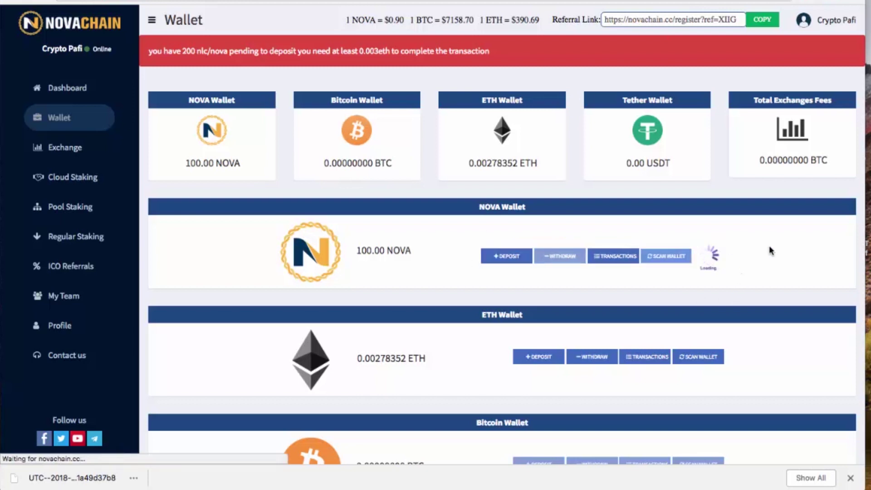
scroll(767, 250, down, 3)
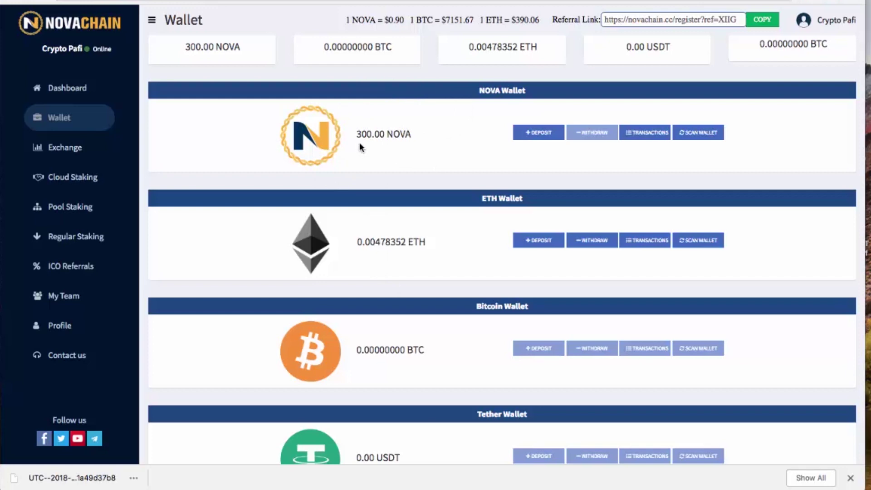
scroll(457, 158, up, 2)
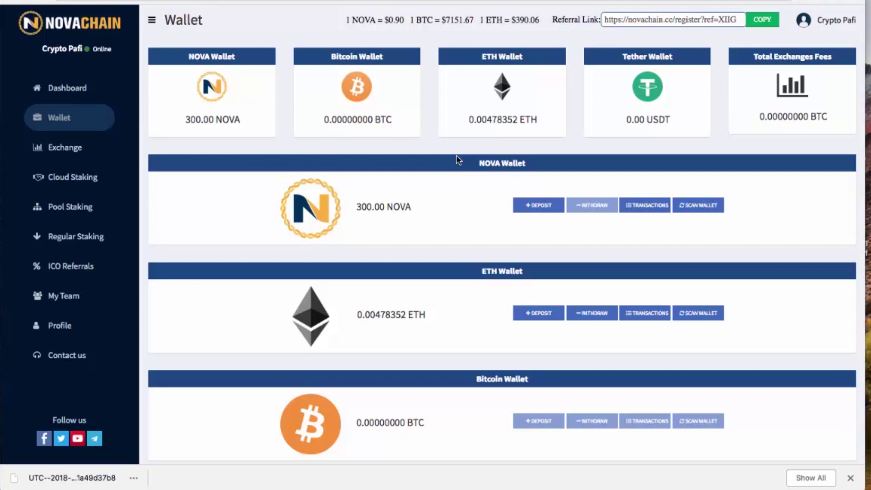
- Open NovaChain's contact page, dismiss the token exchange notice, and look over the support contact form
click(65, 356)
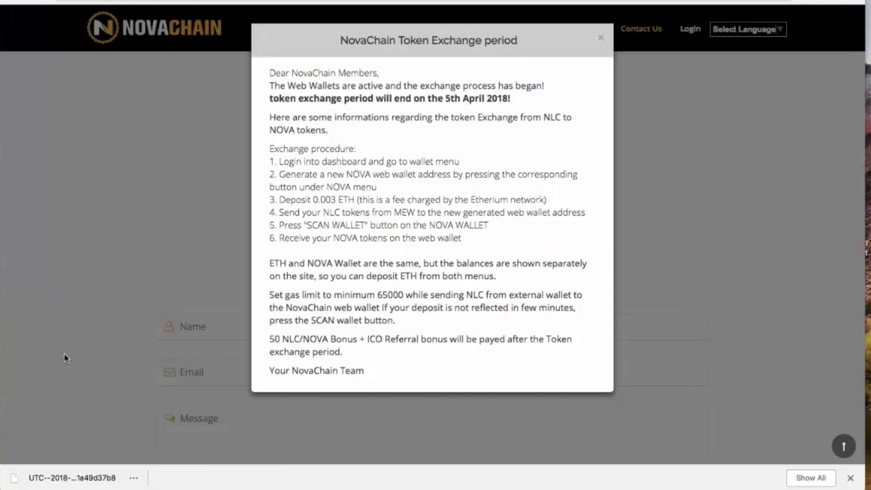
click(65, 356)
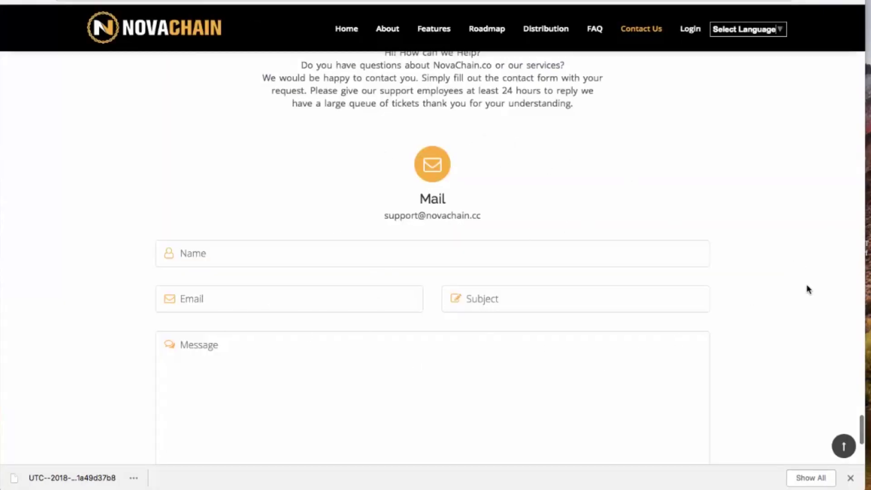
scroll(808, 290, down, 3)
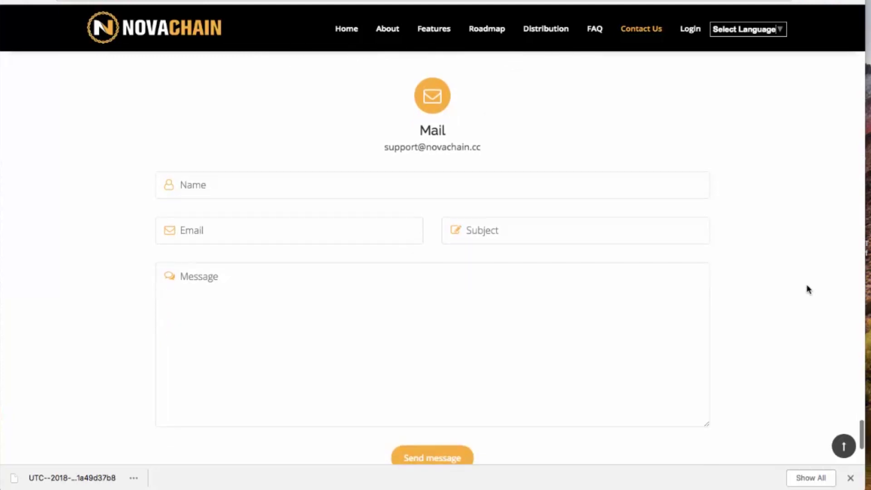
scroll(808, 290, up, 3)
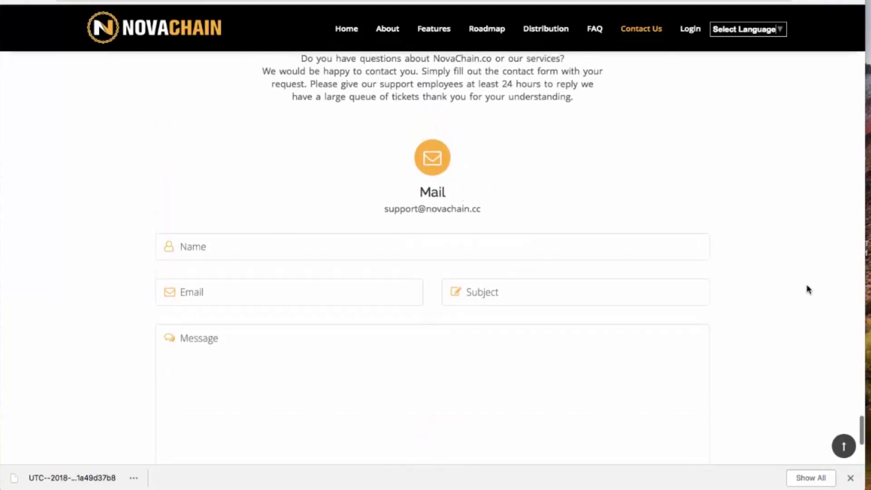